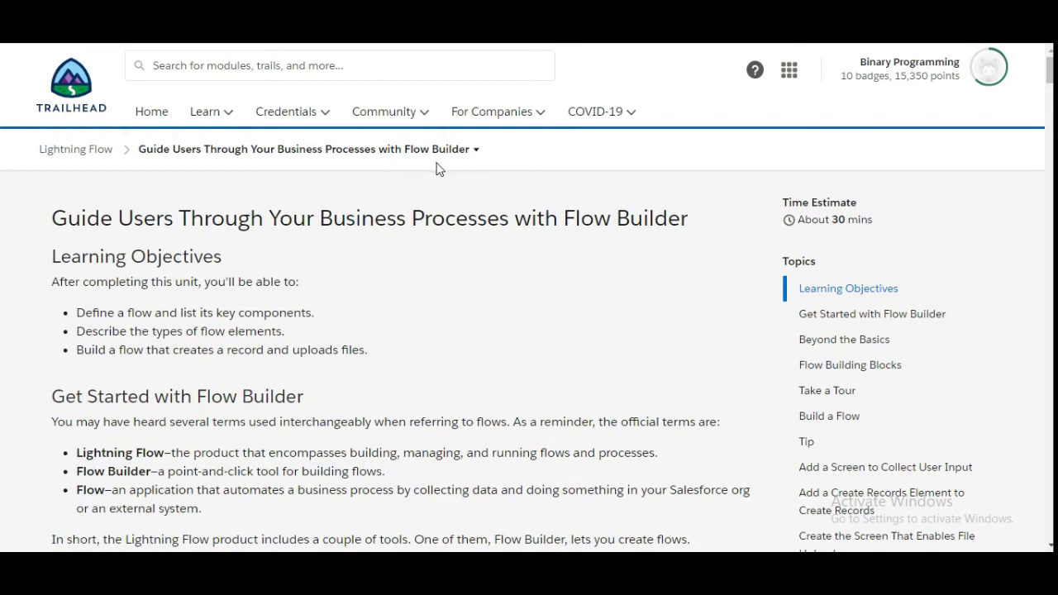
Scroll the Trailhead unit down to the Your Challenge section and its Challenge Requirements.
drag(1050, 71, 1046, 486)
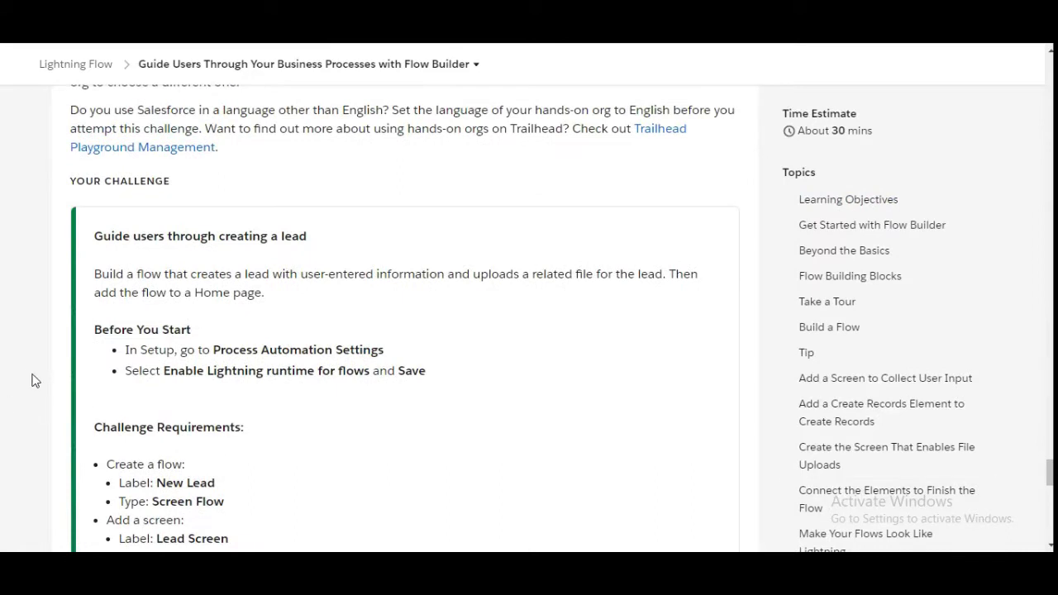
scroll(33, 380, down, 1)
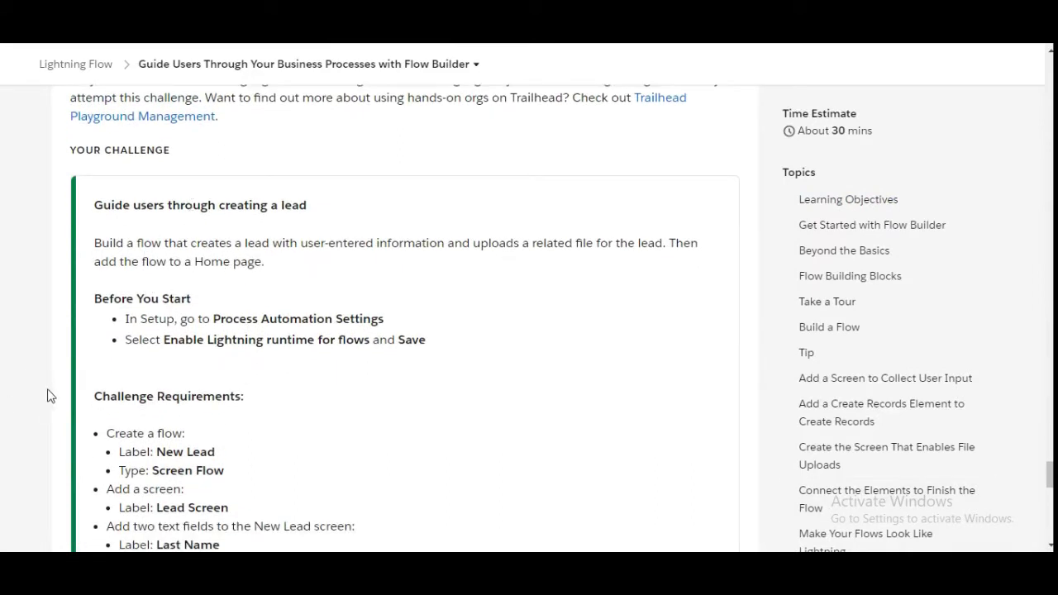
scroll(47, 394, down, 5)
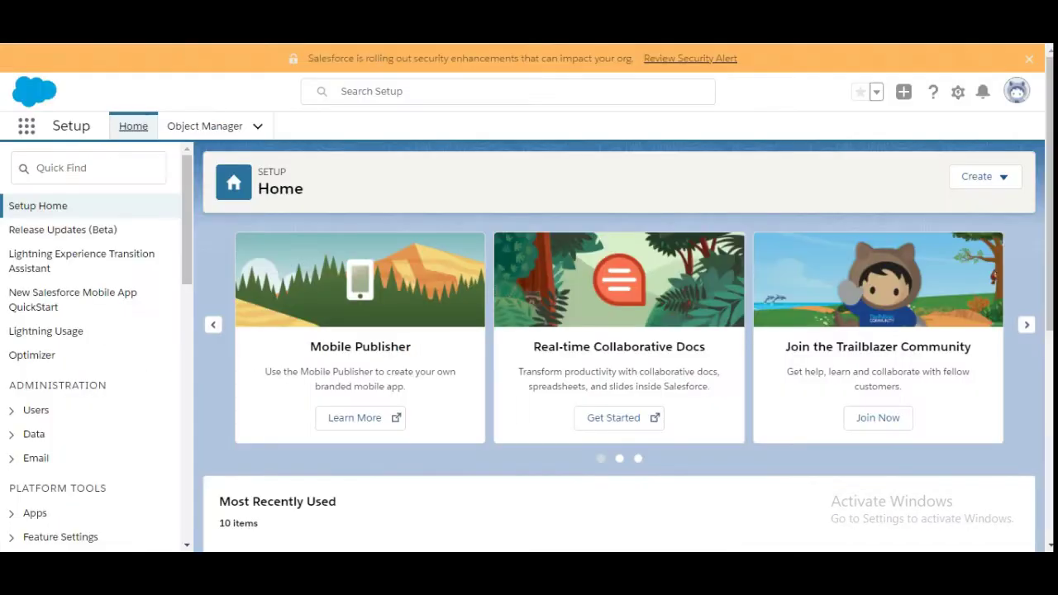
Find Flows through Quick Find 'flow' and create a new Screen Flow.
click(132, 168)
text(f)
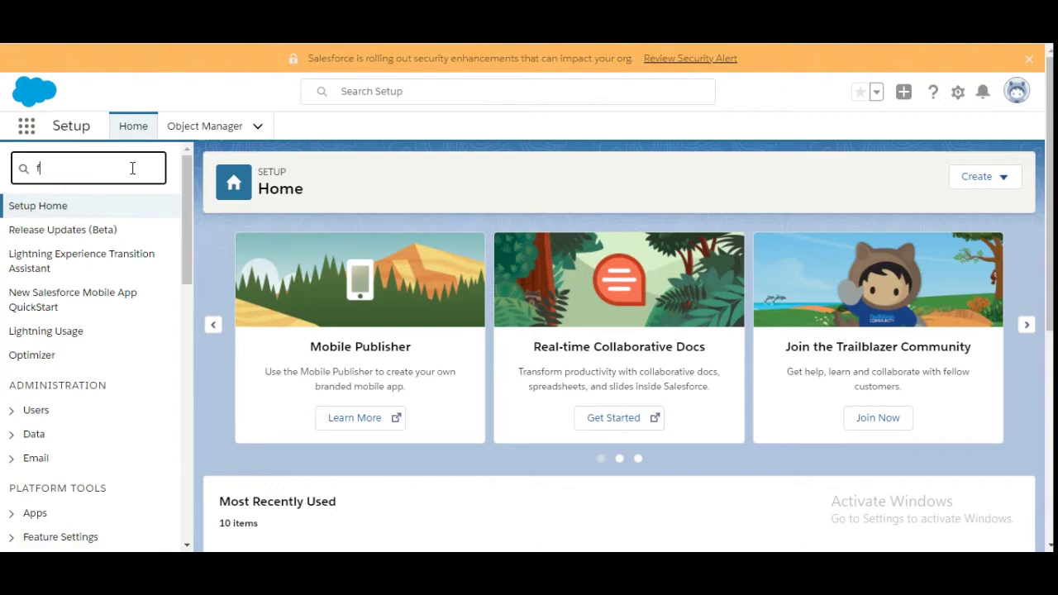
text(low)
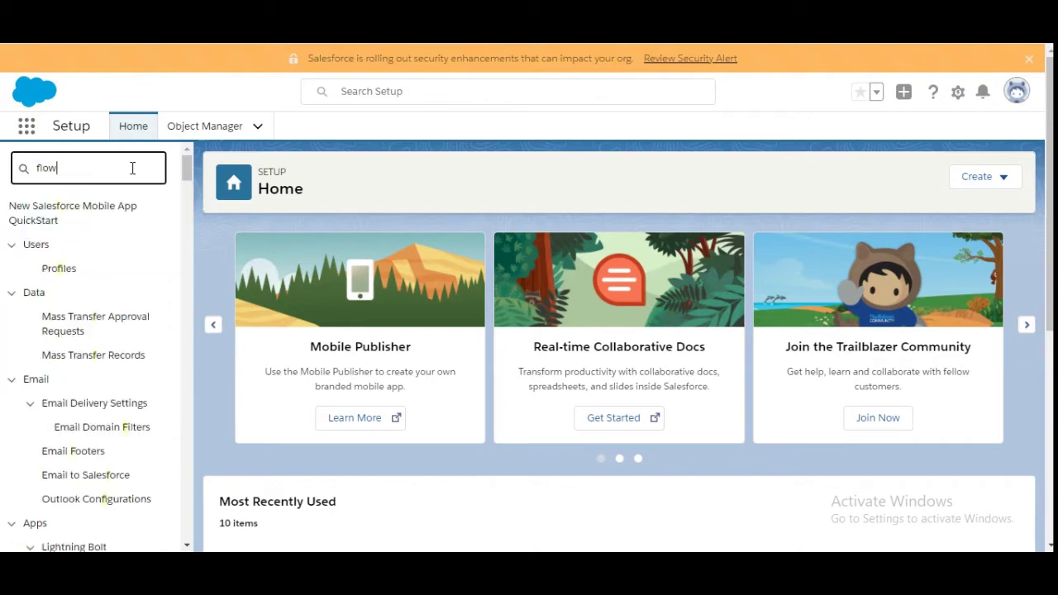
click(54, 326)
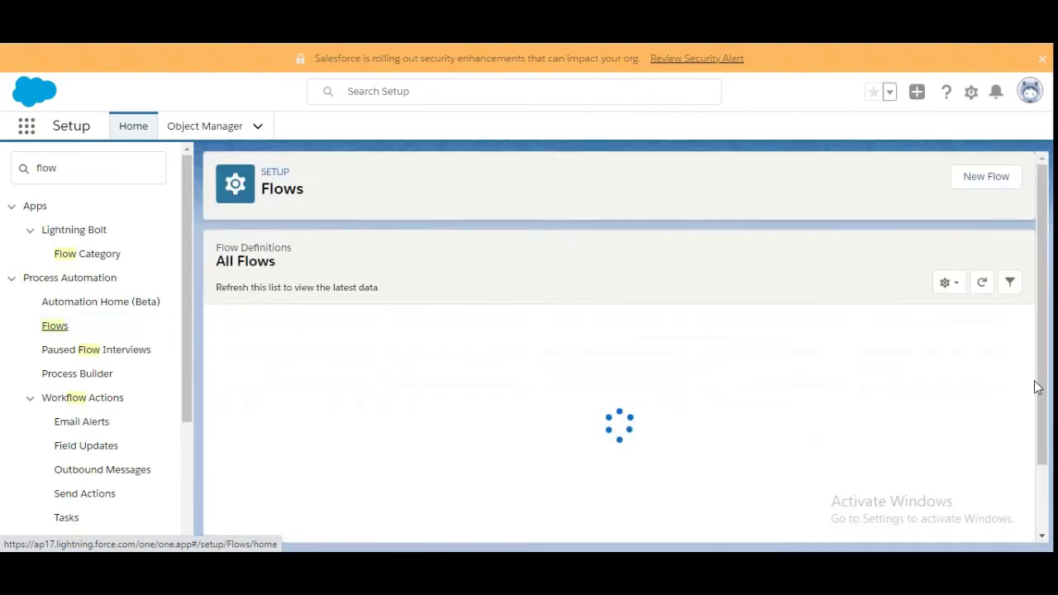
click(984, 187)
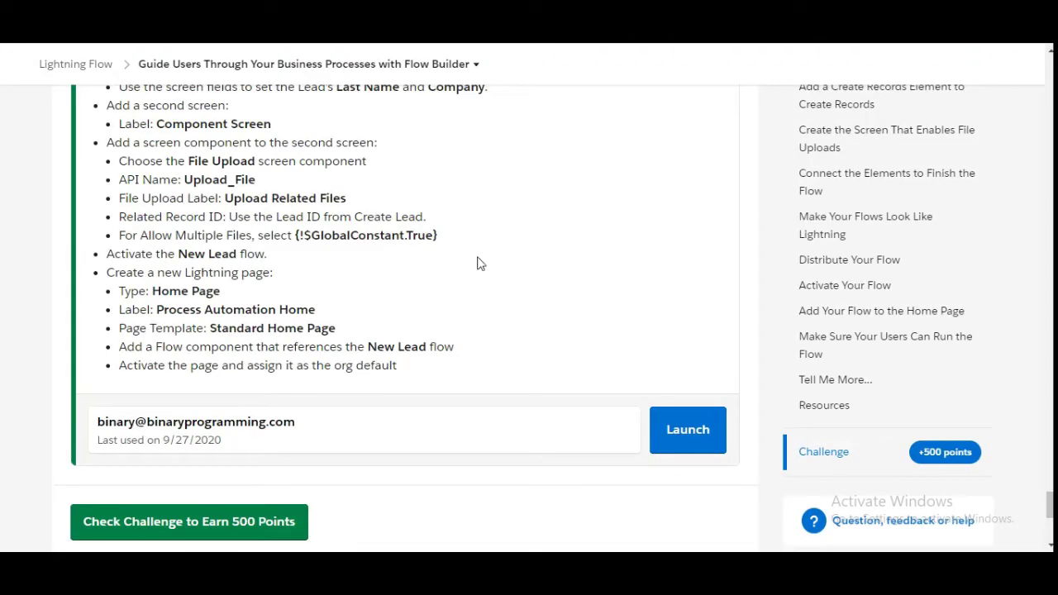
scroll(477, 263, up, 5)
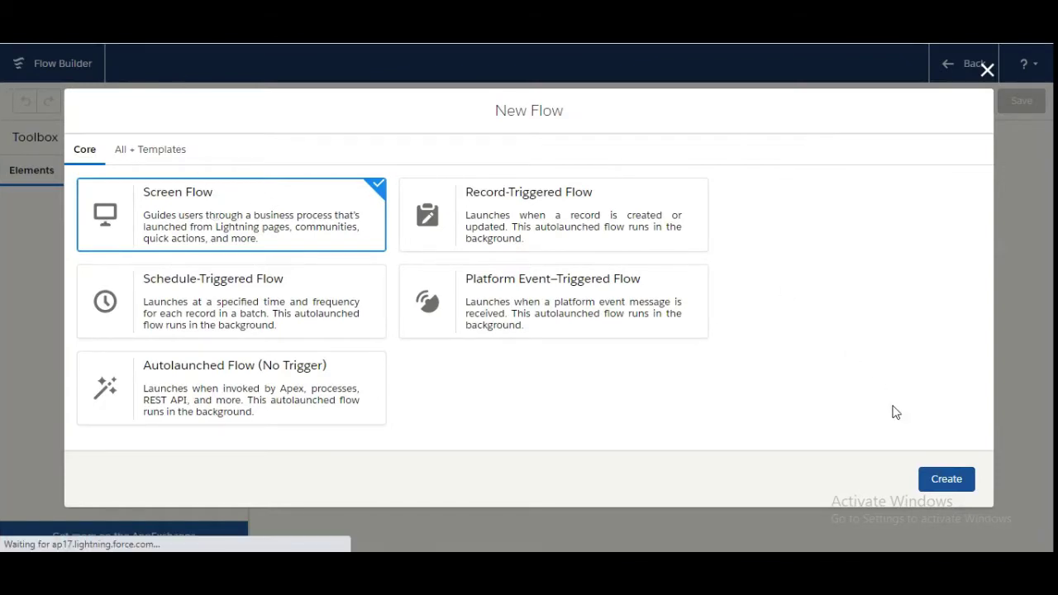
click(929, 481)
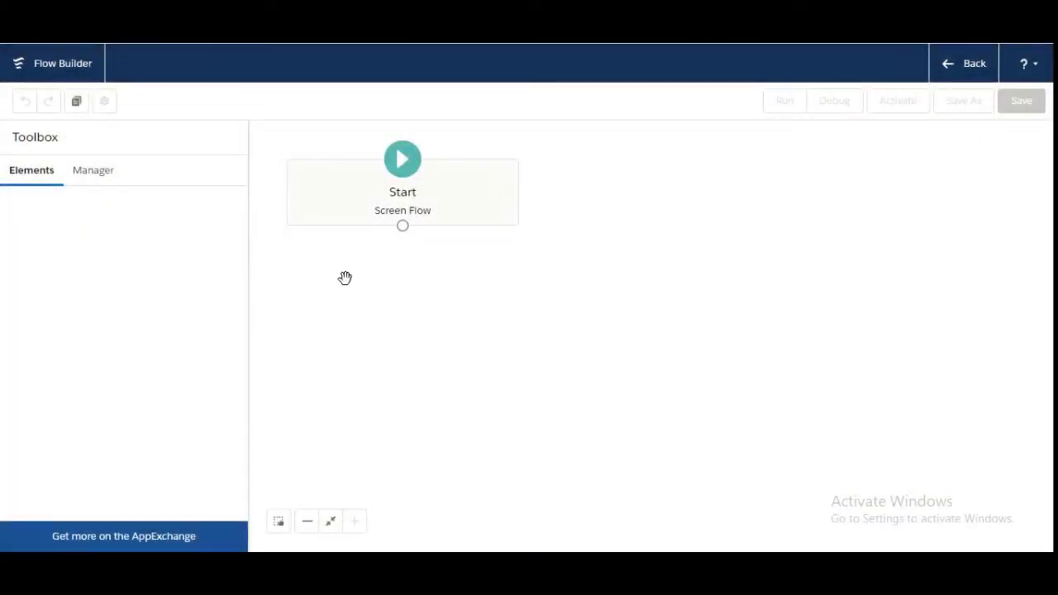
Check the challenge, then drag a Screen element from the Toolbox onto the canvas.
key(ctrl+Tab)
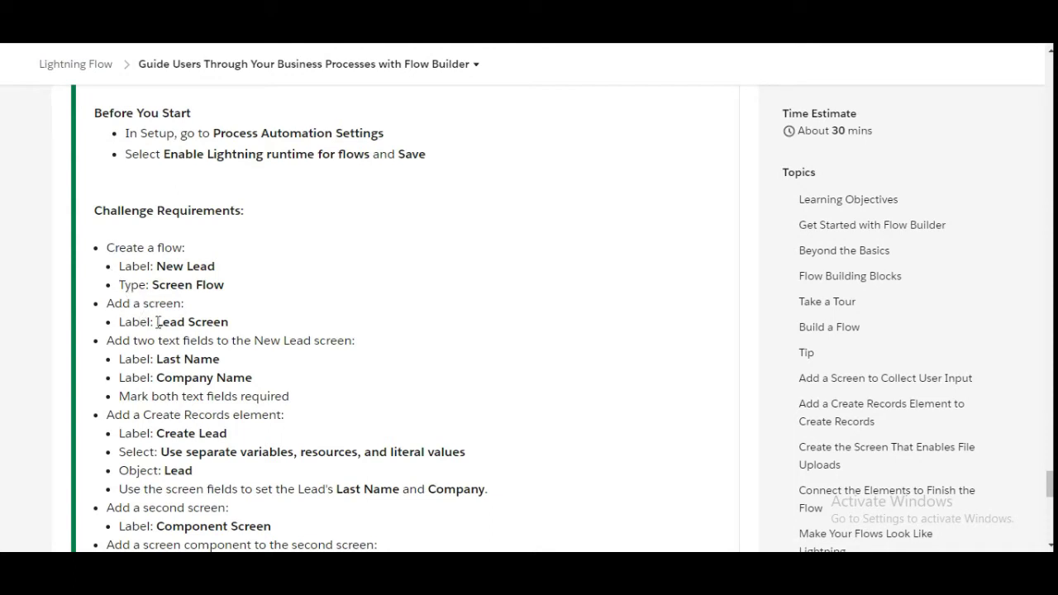
key(ctrl+Tab)
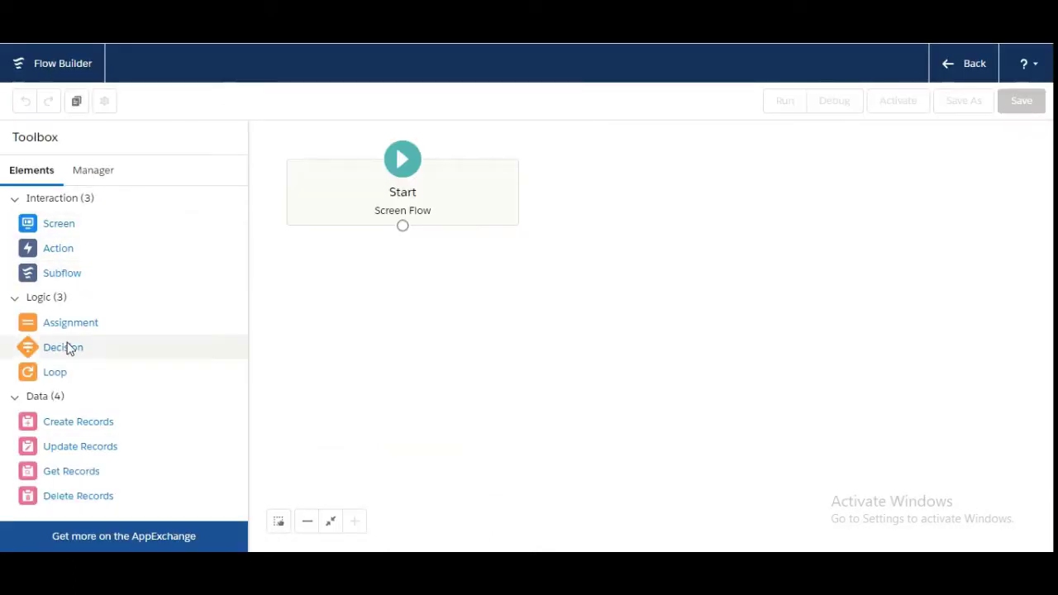
drag(61, 229, 345, 272)
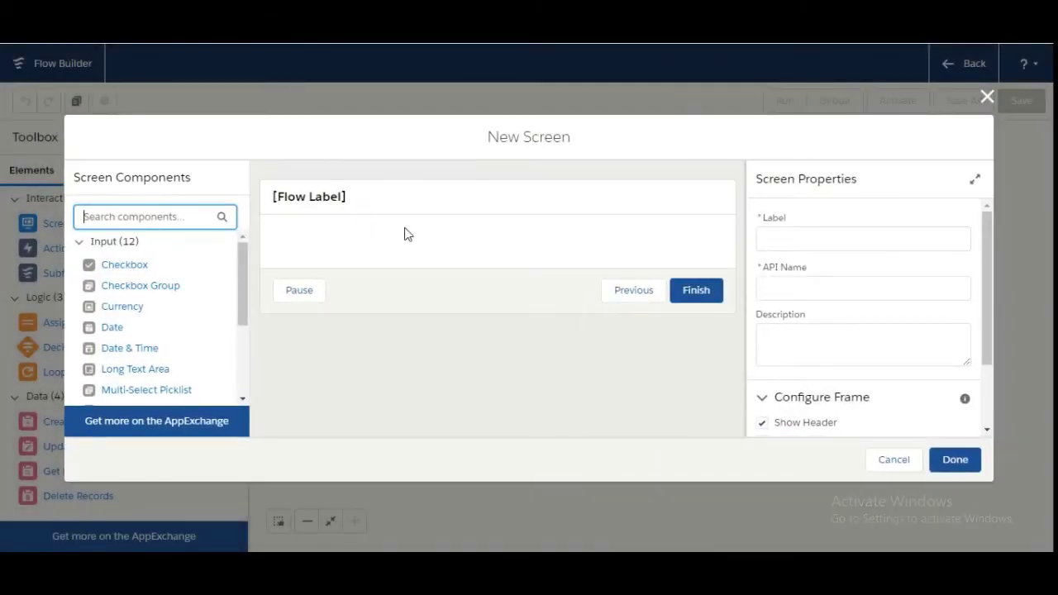
Label the new screen 'Lead Screen' so its API name fills in as Lead_Screen.
key(ctrl+Tab)
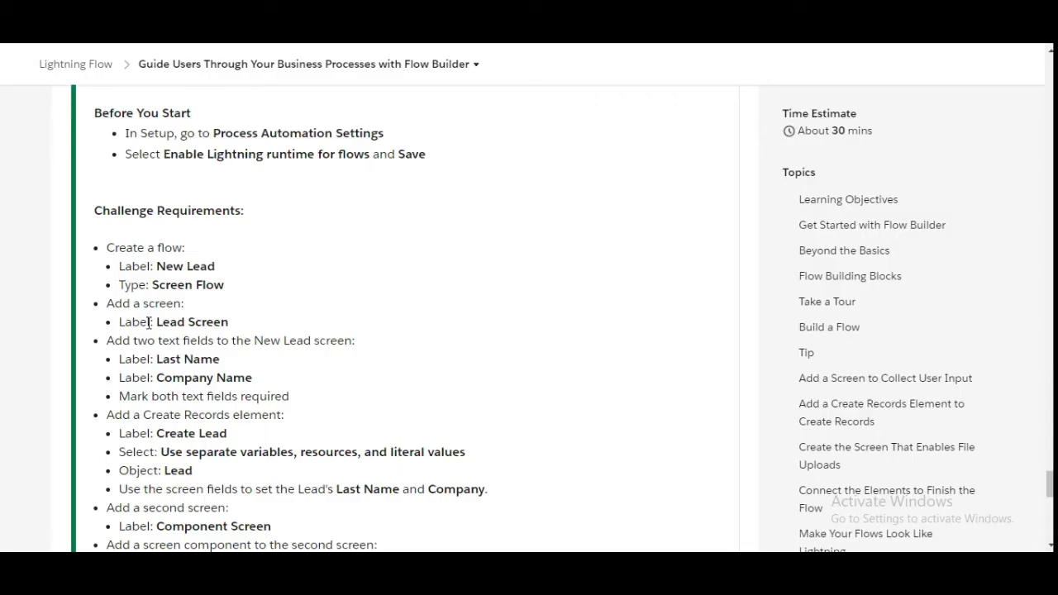
drag(156, 323, 230, 322)
key(ctrl+c)
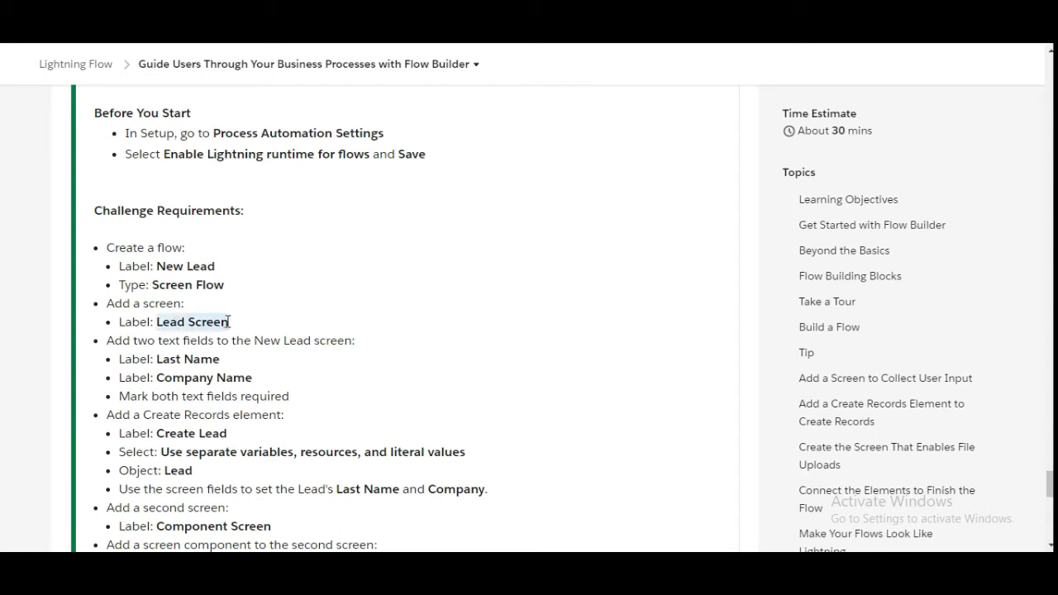
key(ctrl+Tab)
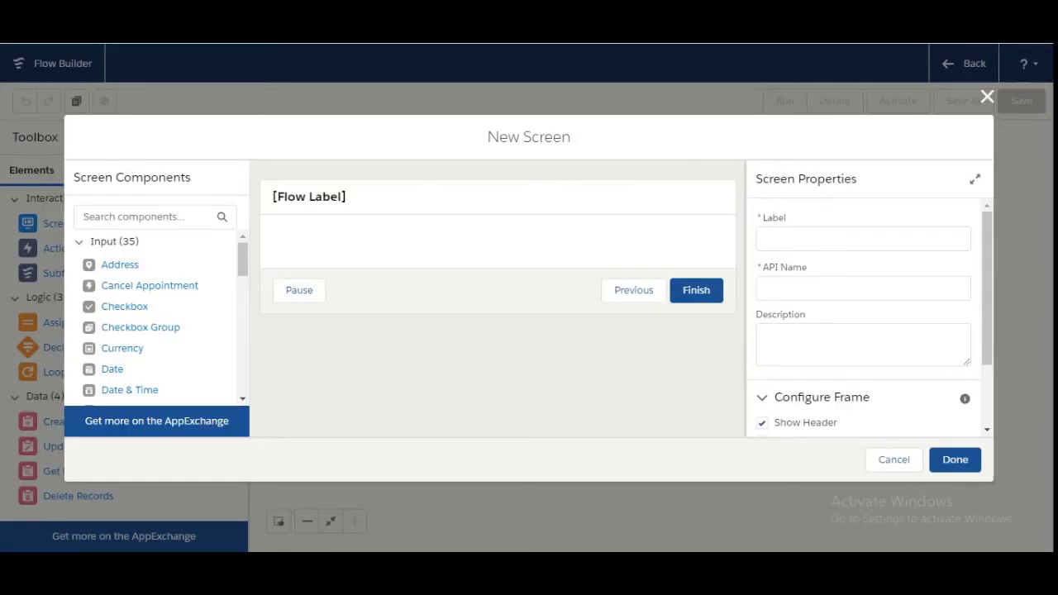
click(781, 233)
key(ctrl+v)
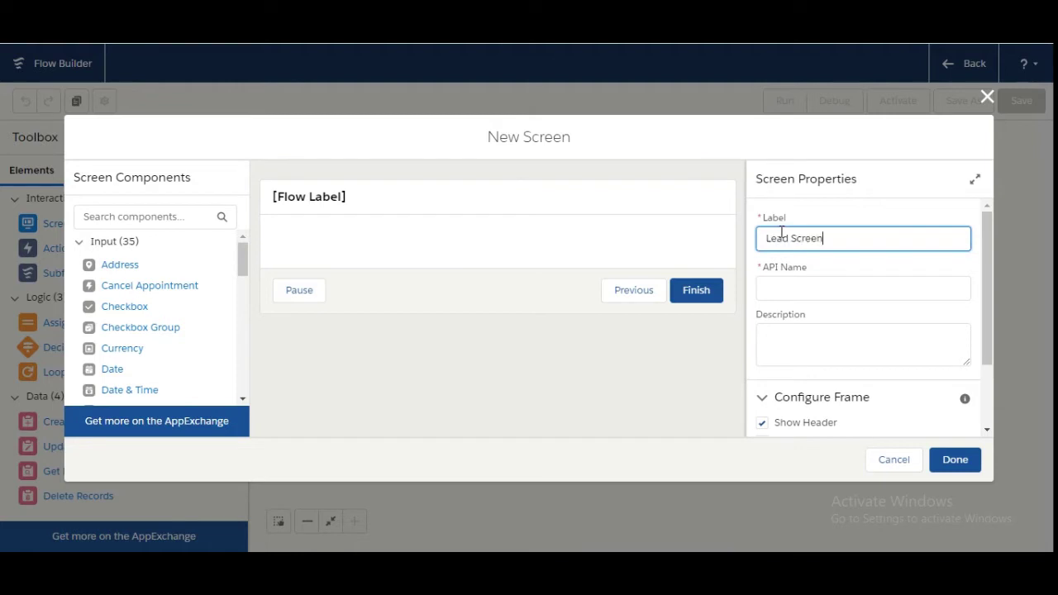
click(856, 261)
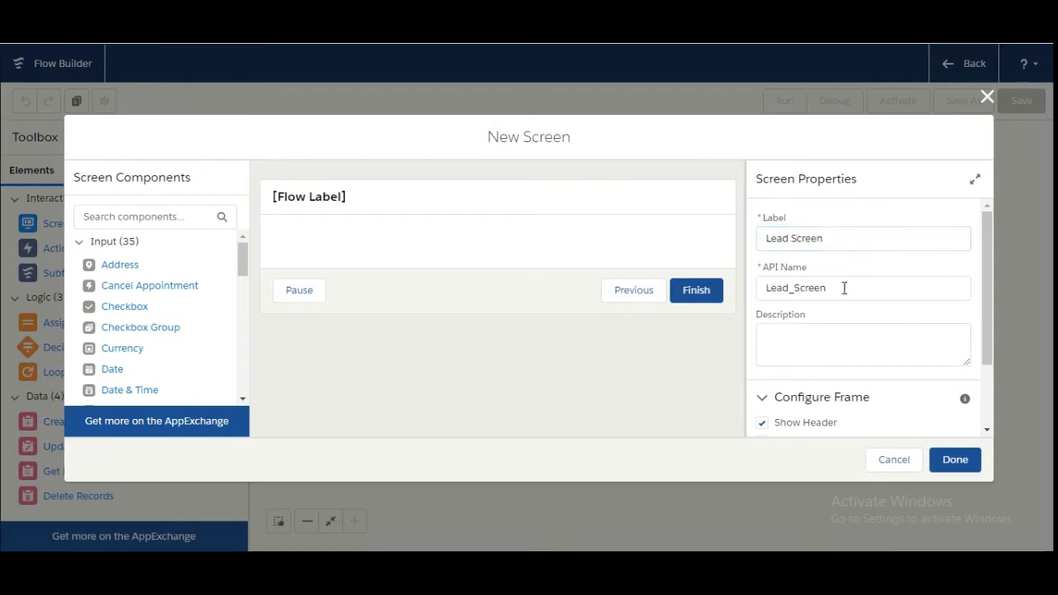
drag(986, 257, 974, 239)
key(alt+Tab)
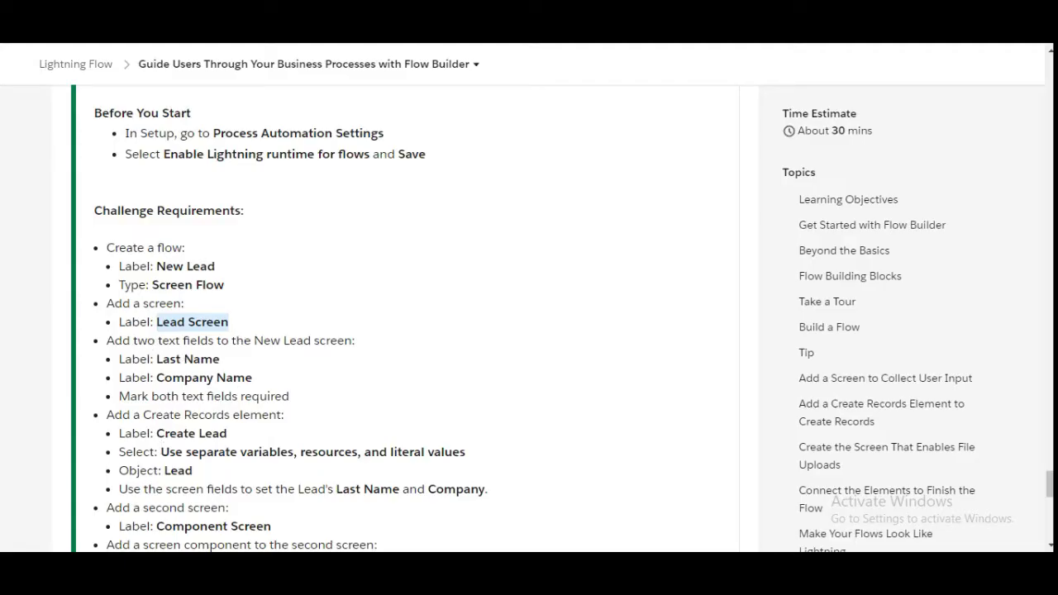
key(alt+Tab)
drag(246, 258, 244, 380)
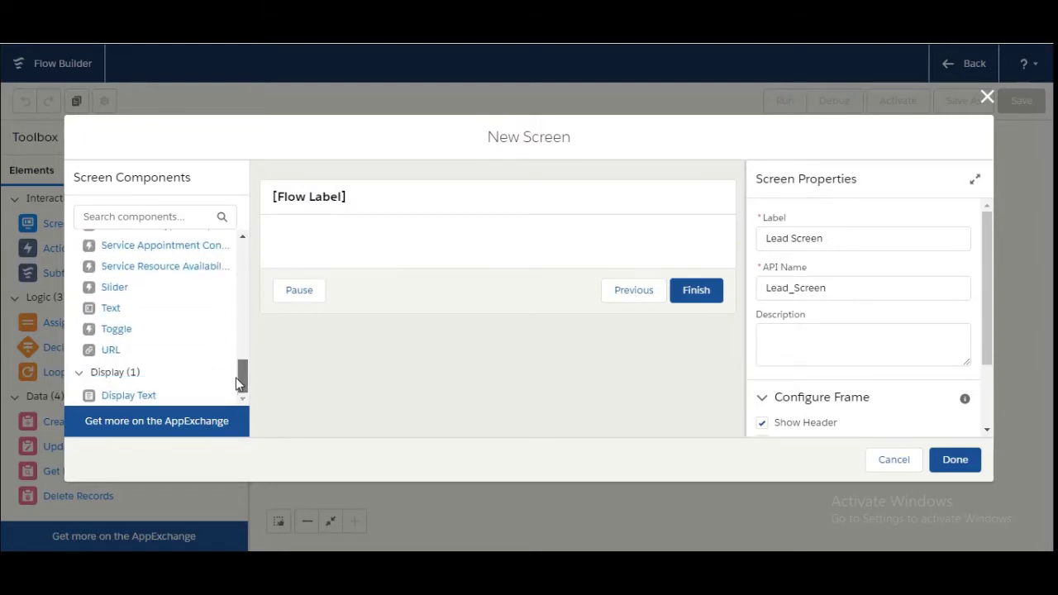
Add two Text input fields to the screen and label the first 'Last Name'.
click(110, 311)
click(111, 312)
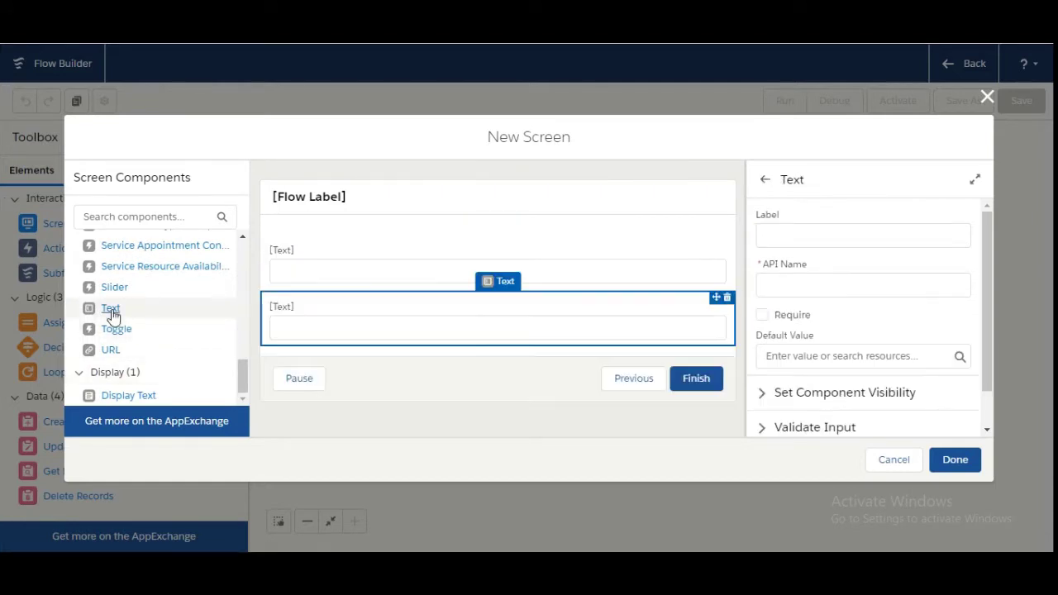
click(382, 271)
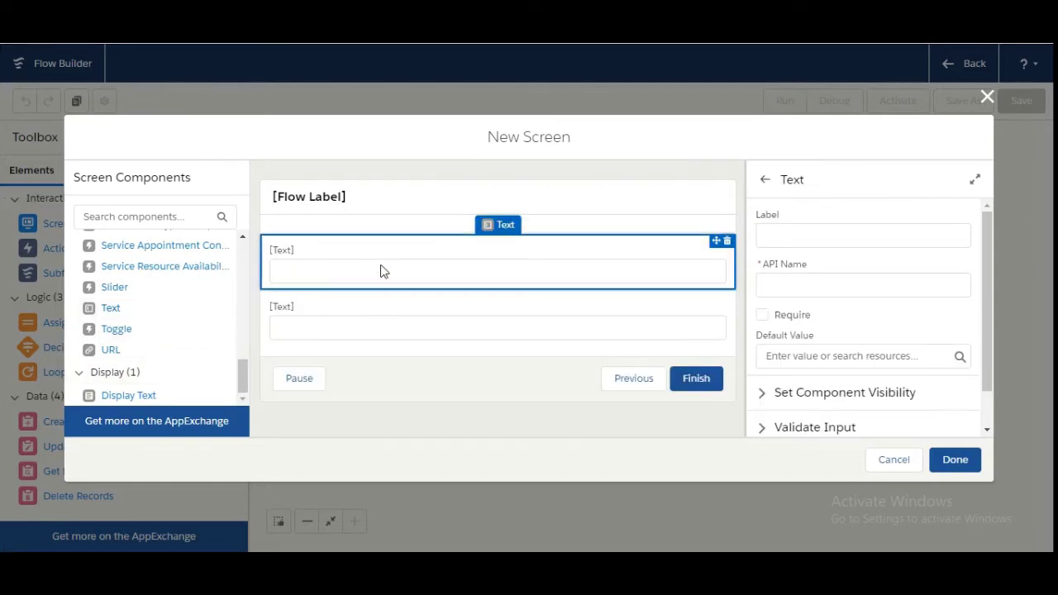
key(ctrl+Tab)
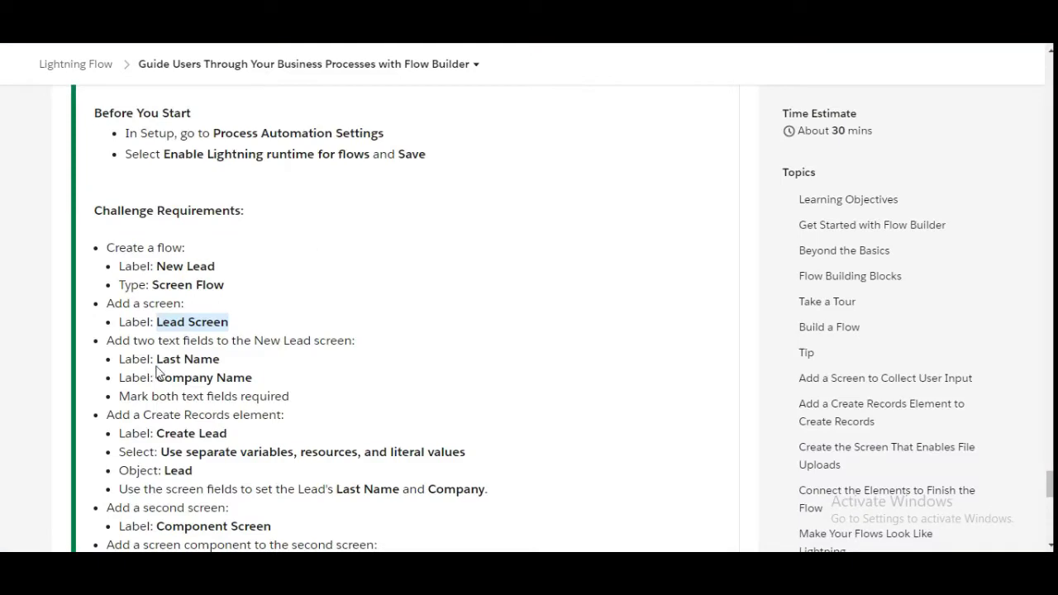
drag(158, 362, 220, 366)
key(ctrl+c)
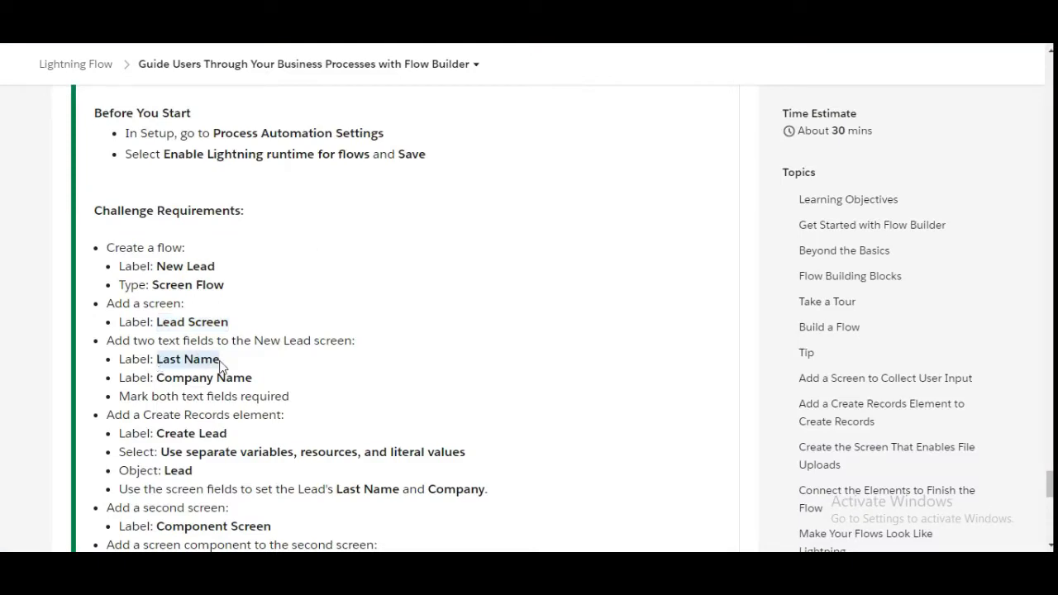
key(ctrl+Tab)
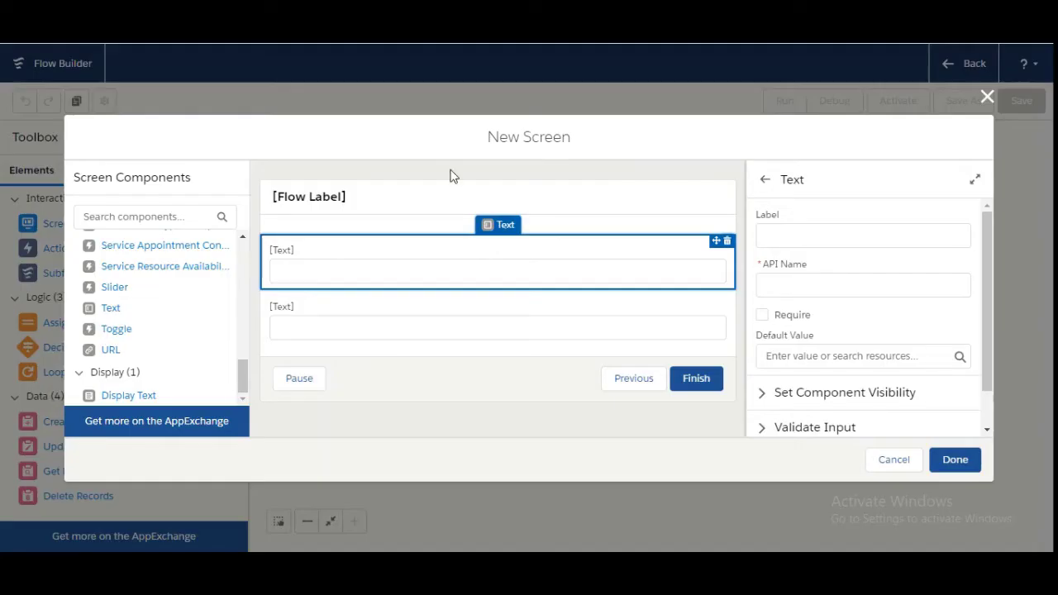
click(790, 236)
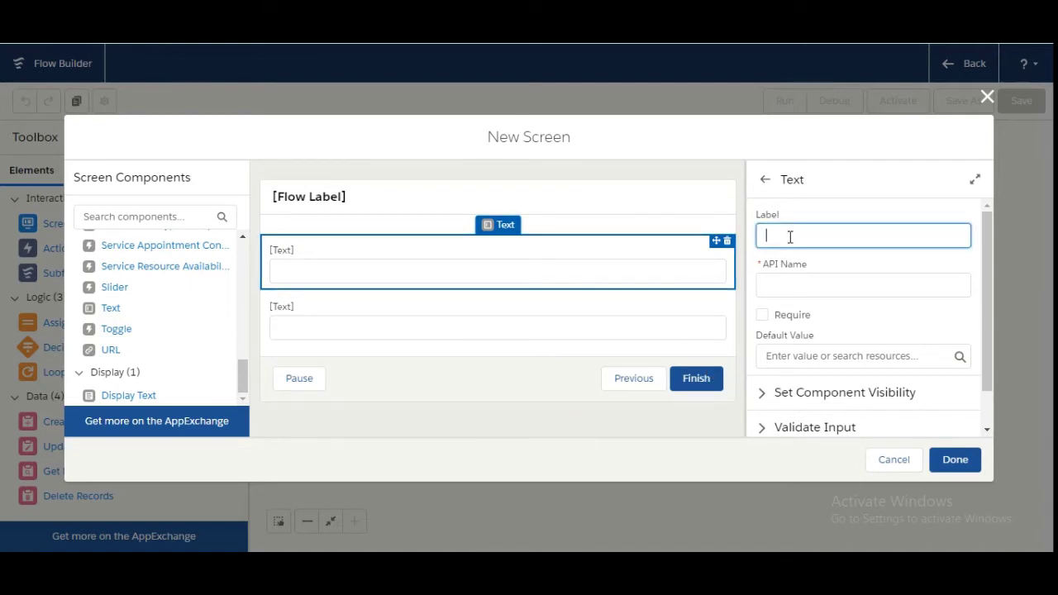
key(ctrl+v)
click(838, 323)
Label the second Text field 'Company Name', removing a stray leading space.
key(ctrl+Tab)
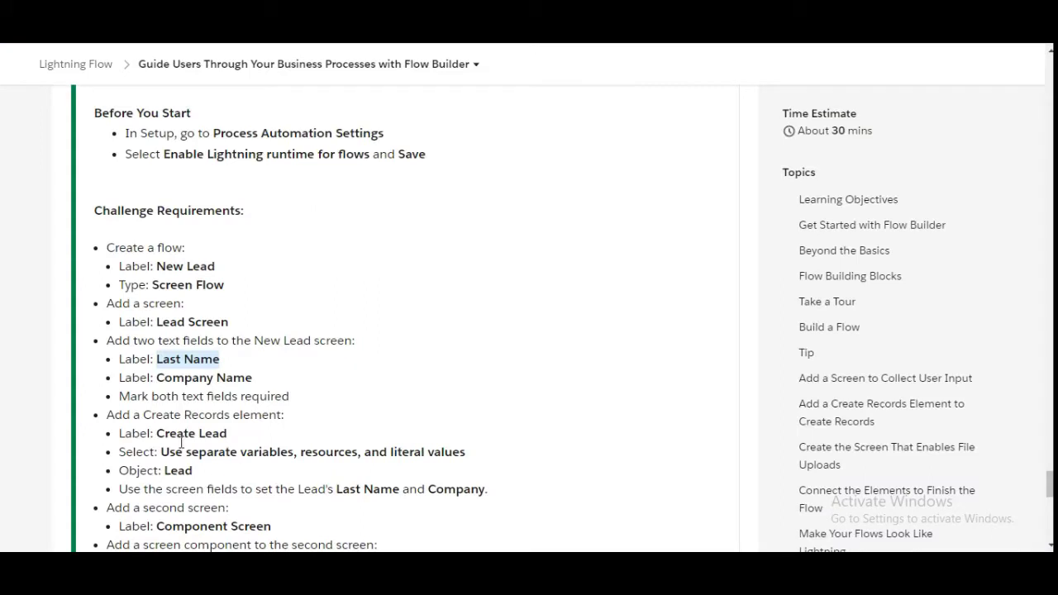
drag(157, 377, 253, 379)
key(ctrl+c)
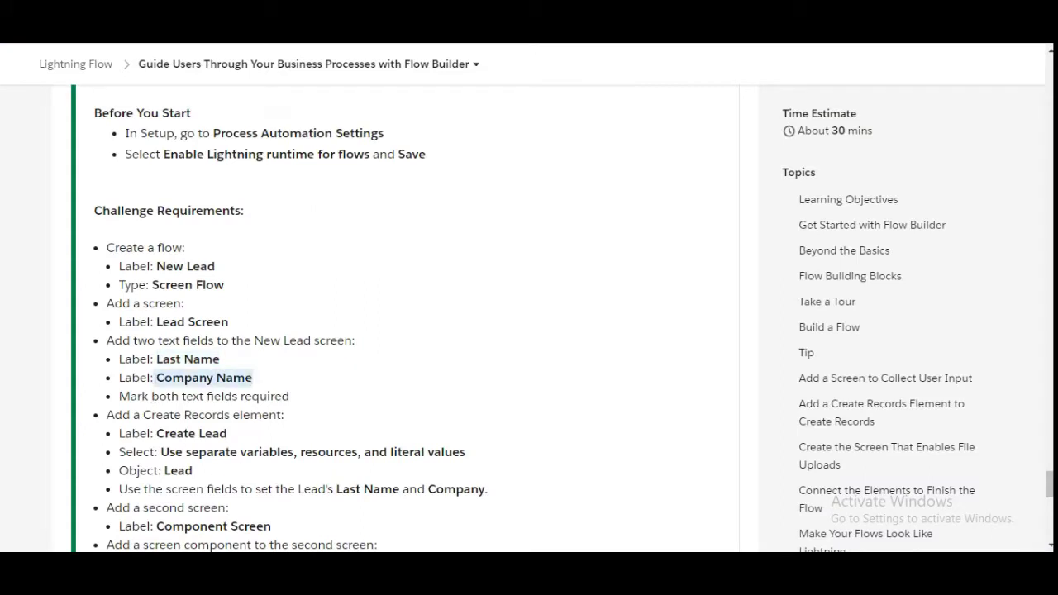
key(ctrl+Tab)
click(449, 325)
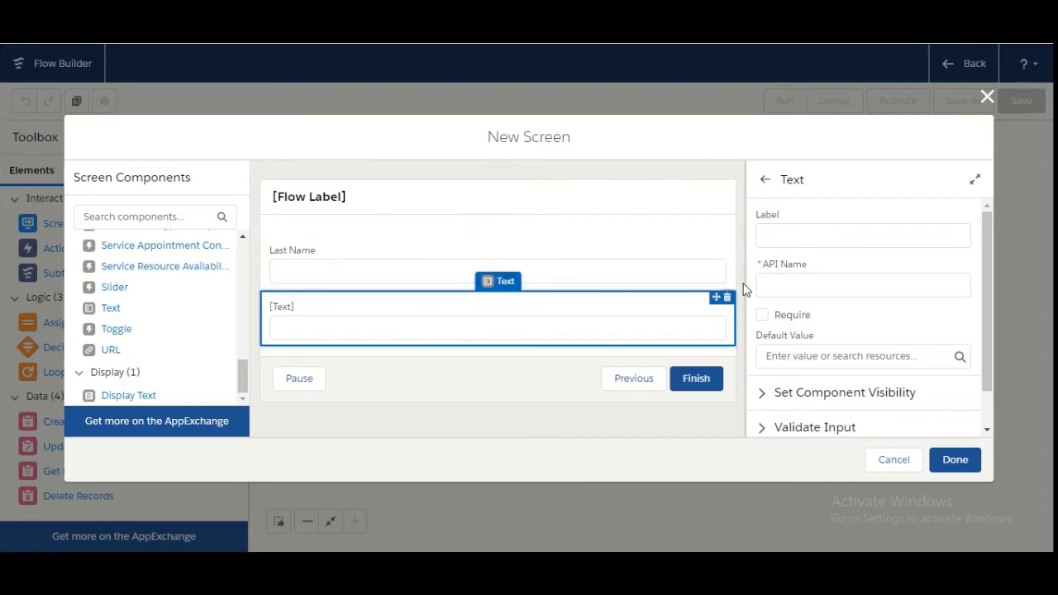
click(791, 233)
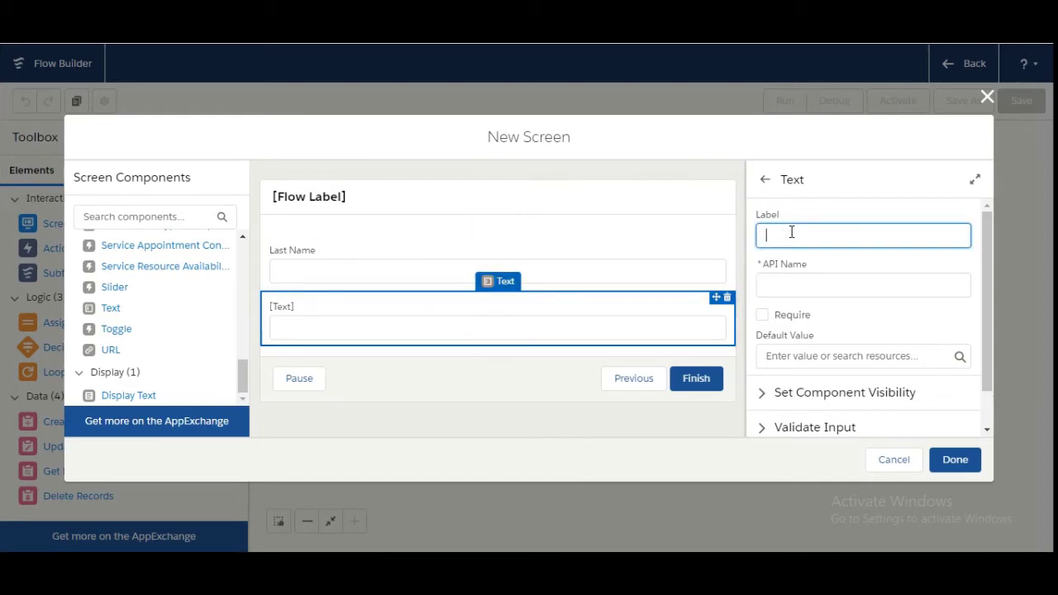
key(ctrl+v)
click(768, 230)
key(BackSpace)
click(853, 314)
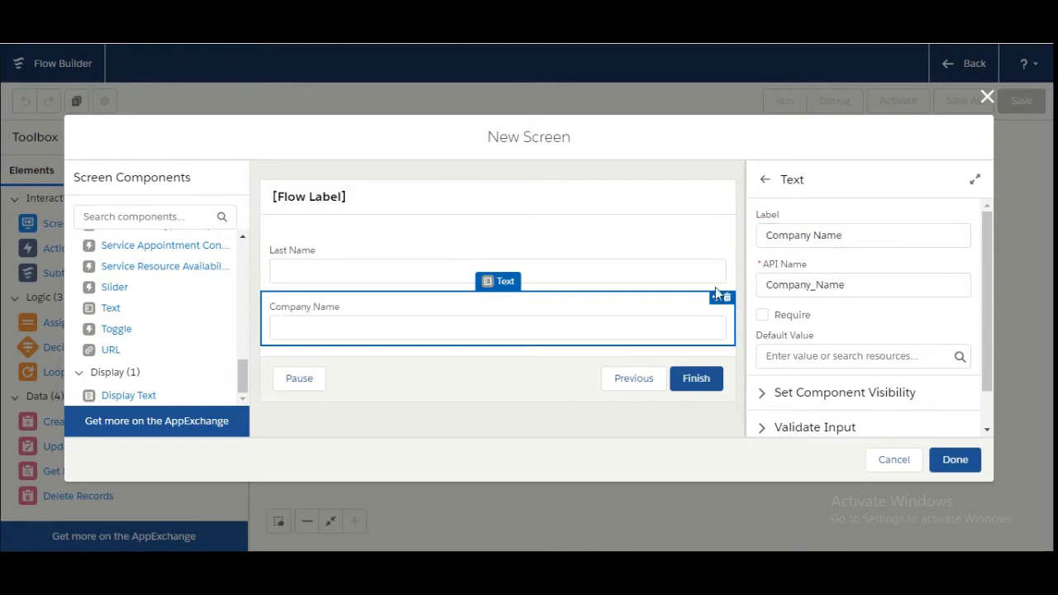
key(alt+Tab)
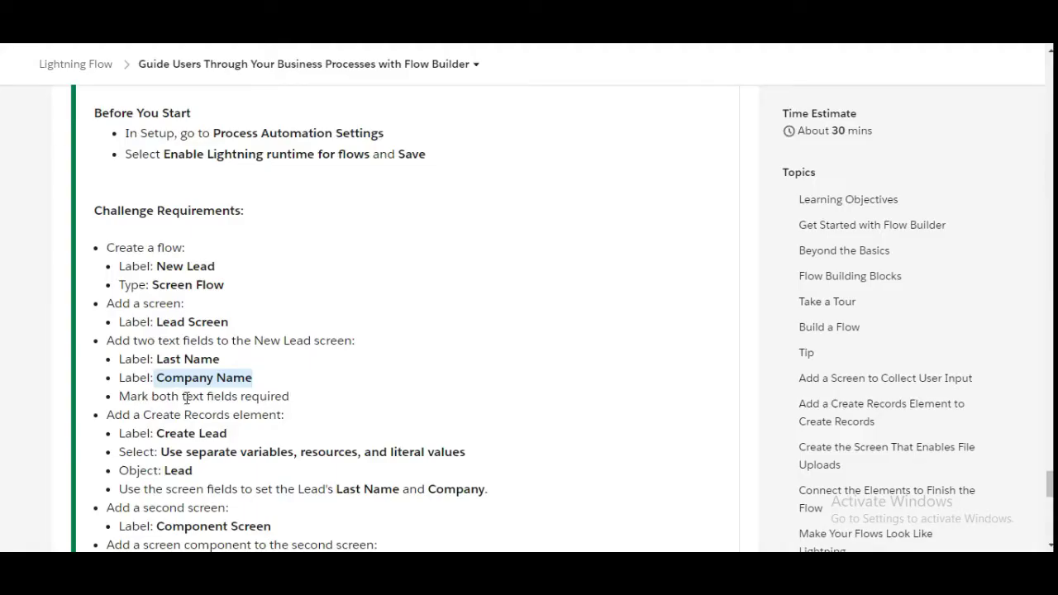
key(alt+Tab)
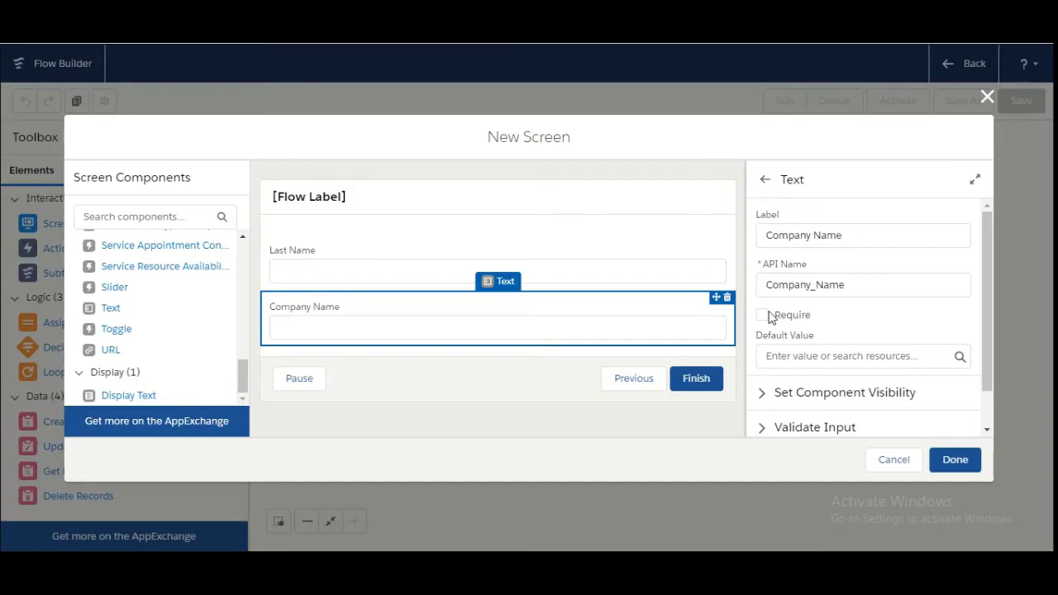
Tick Require on both the Company Name and Last Name fields.
click(762, 317)
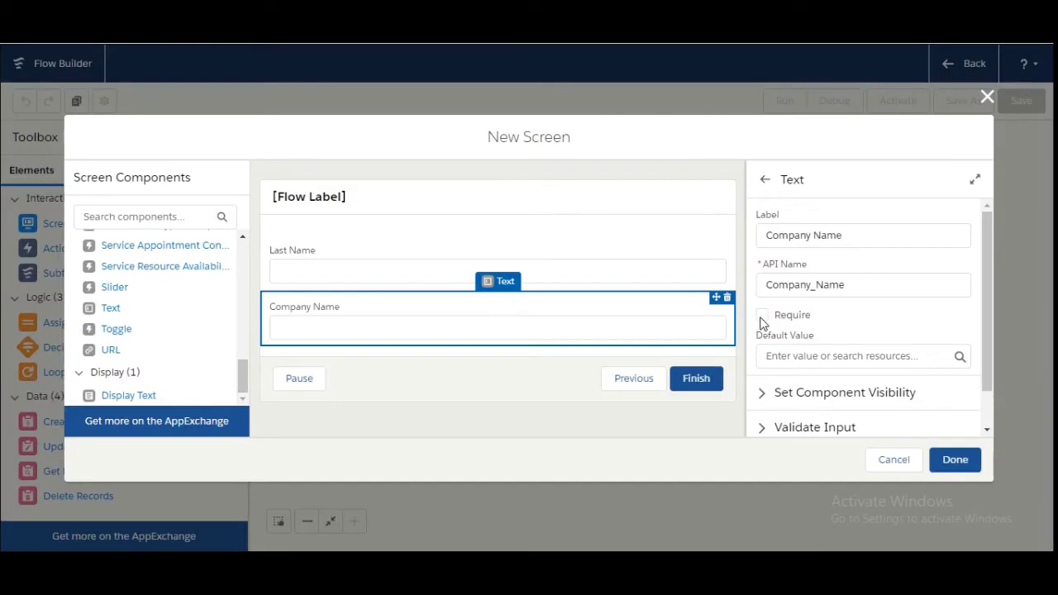
click(547, 252)
click(763, 315)
key(alt+Tab)
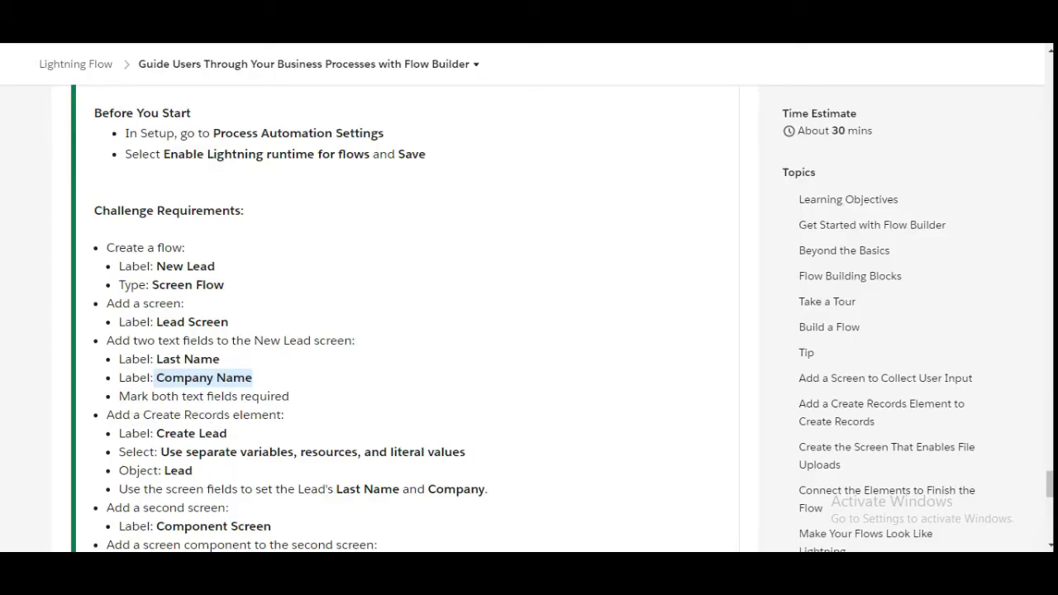
key(alt+Tab)
Save Lead Screen and add a Create Records element labelled 'Create Lead'.
click(955, 460)
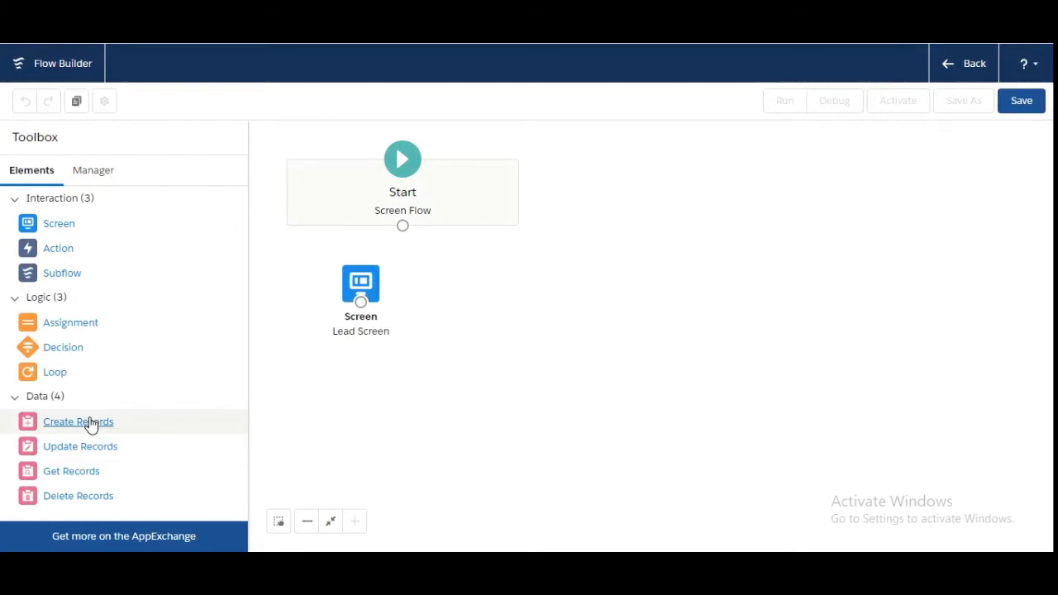
drag(91, 424, 378, 433)
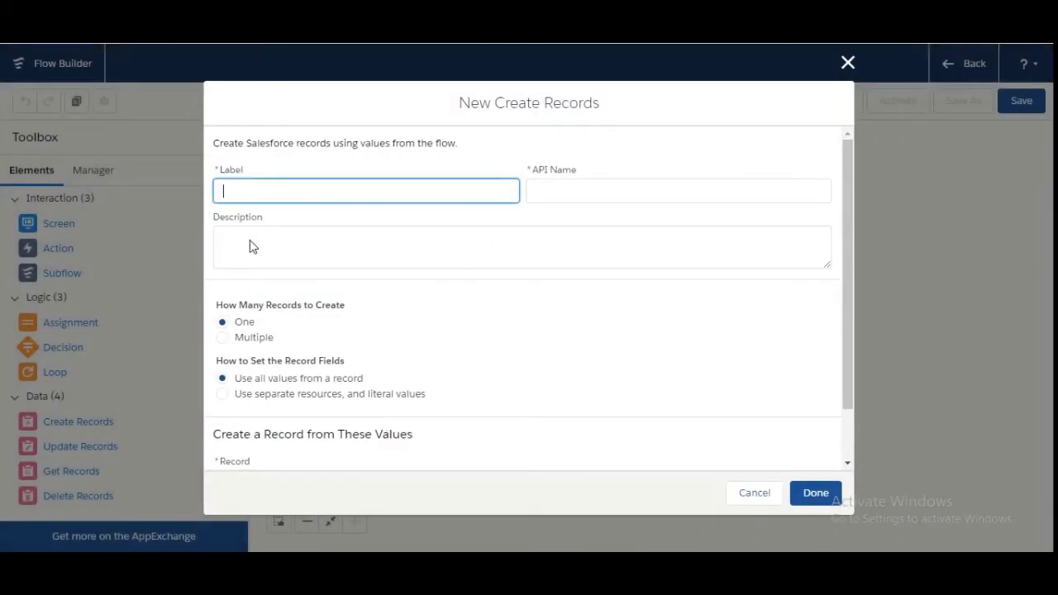
key(alt+Tab)
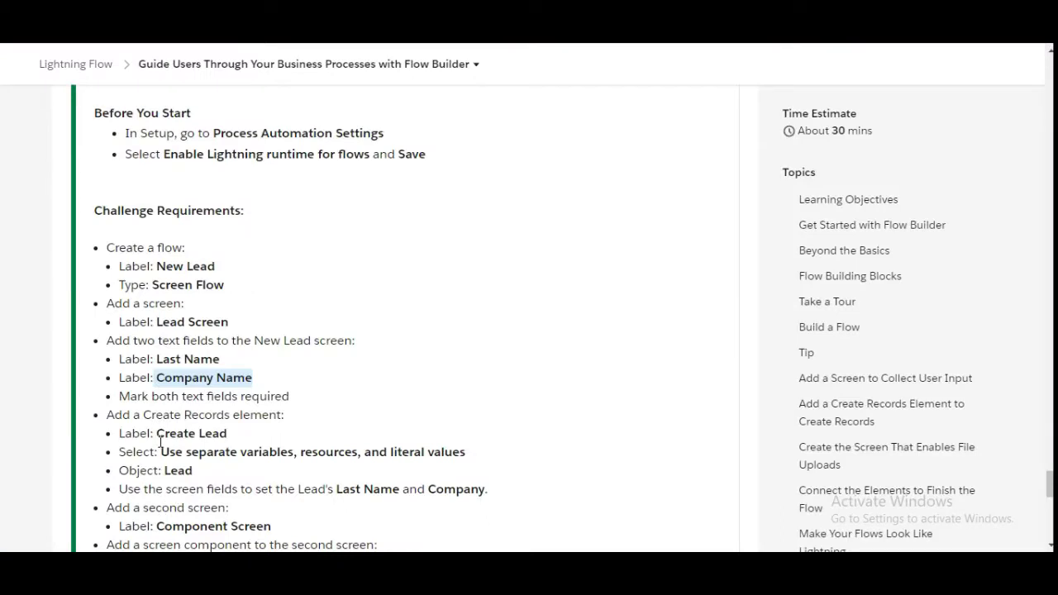
drag(158, 433, 227, 432)
key(ctrl+c)
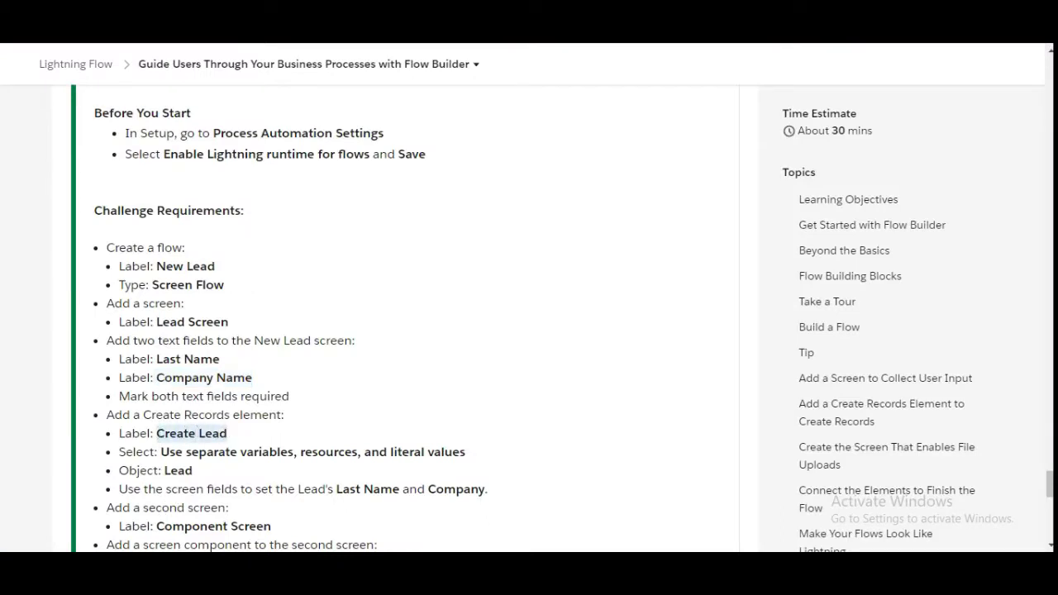
key(alt+Tab)
key(ctrl+v)
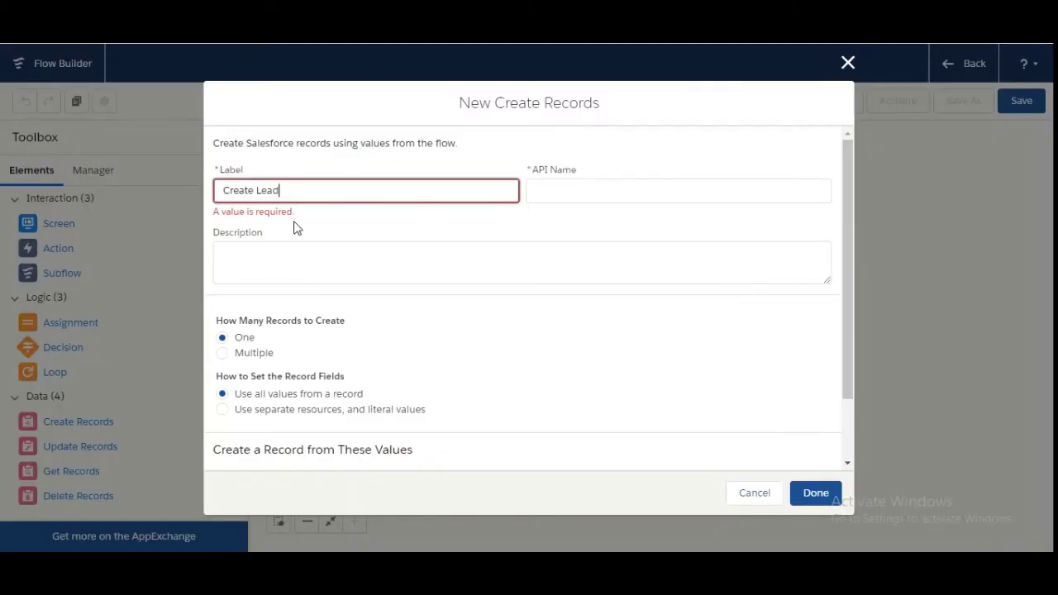
click(379, 225)
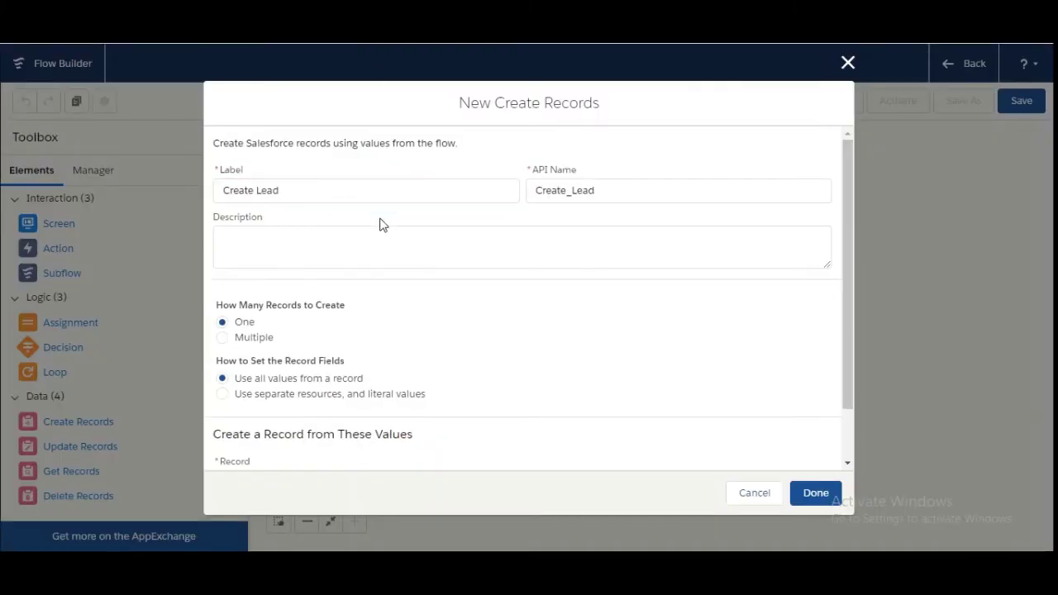
key(alt+Tab)
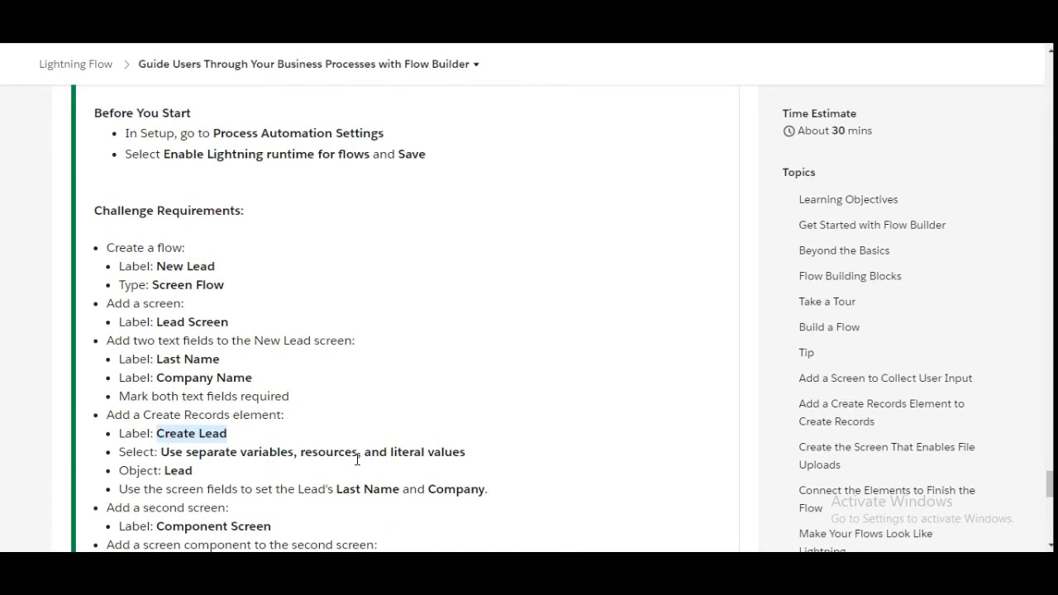
key(alt+Tab)
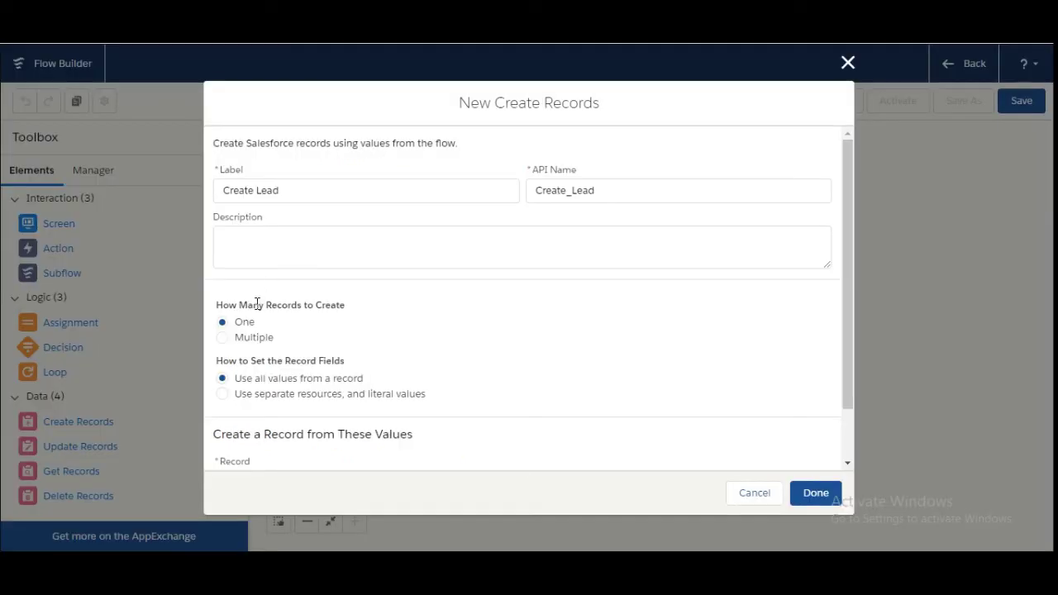
Choose 'Use separate resources, and literal values' and Lead as the object to create.
click(223, 395)
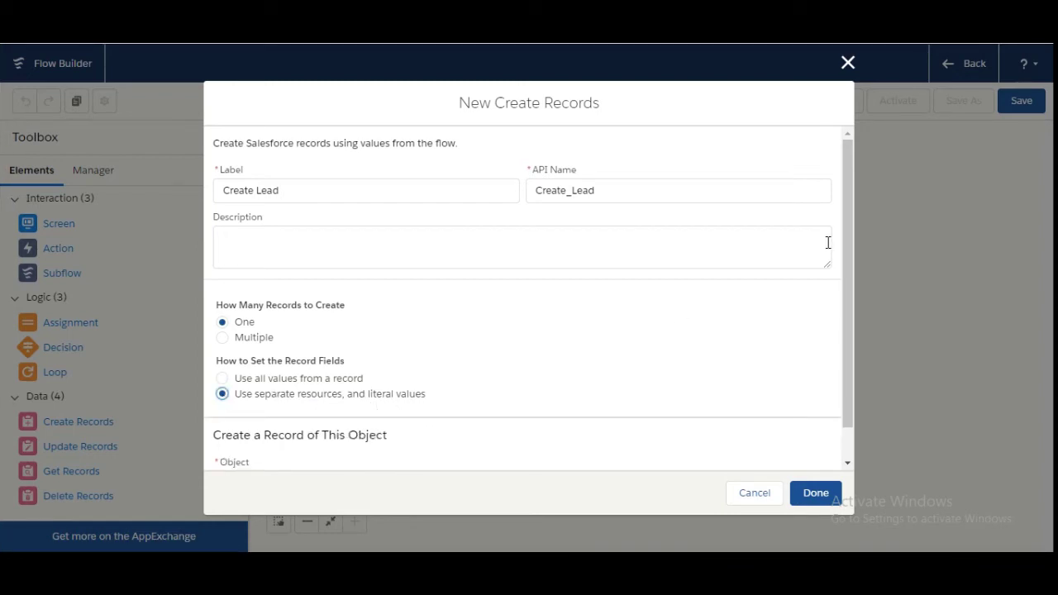
scroll(845, 255, down, 1)
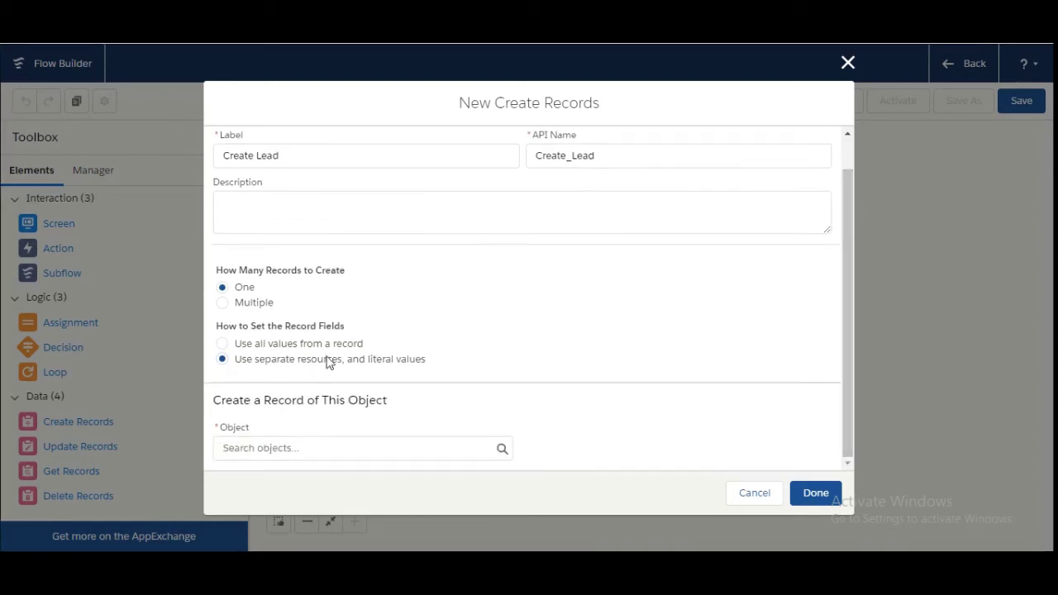
key(alt+Tab)
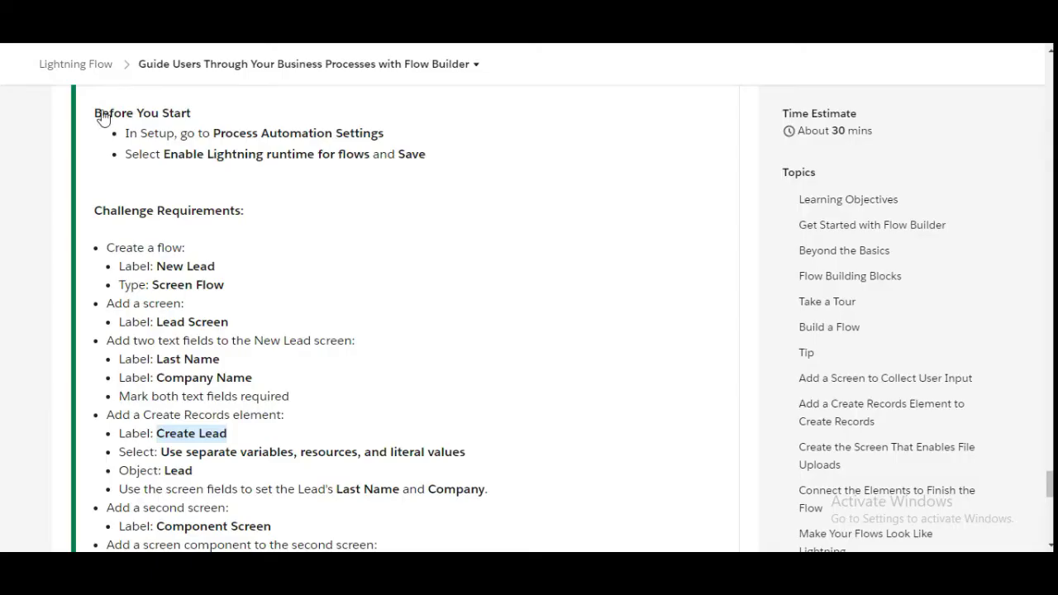
double_click(168, 471)
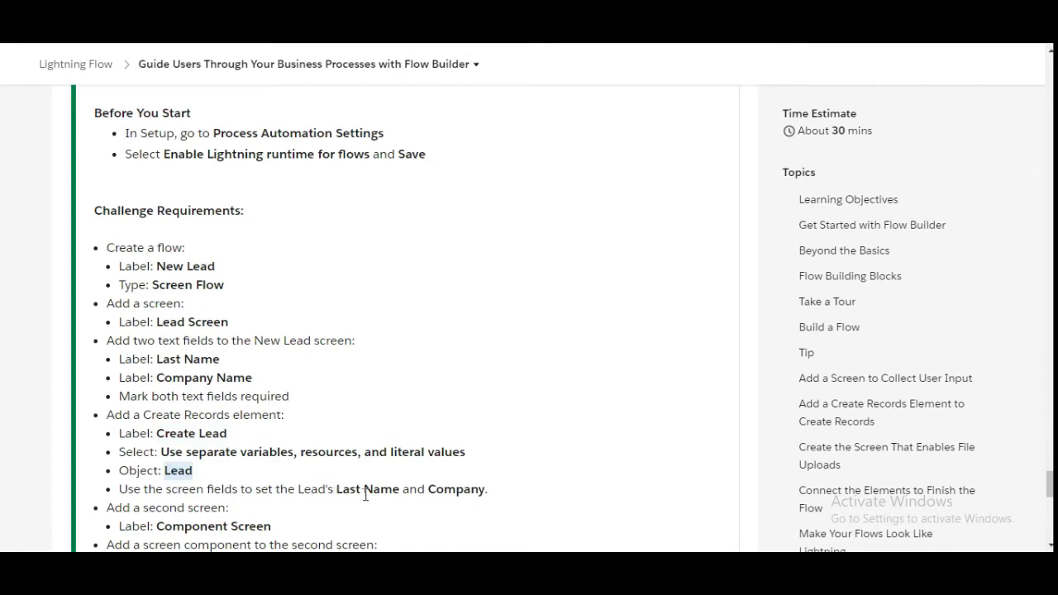
key(alt+Tab)
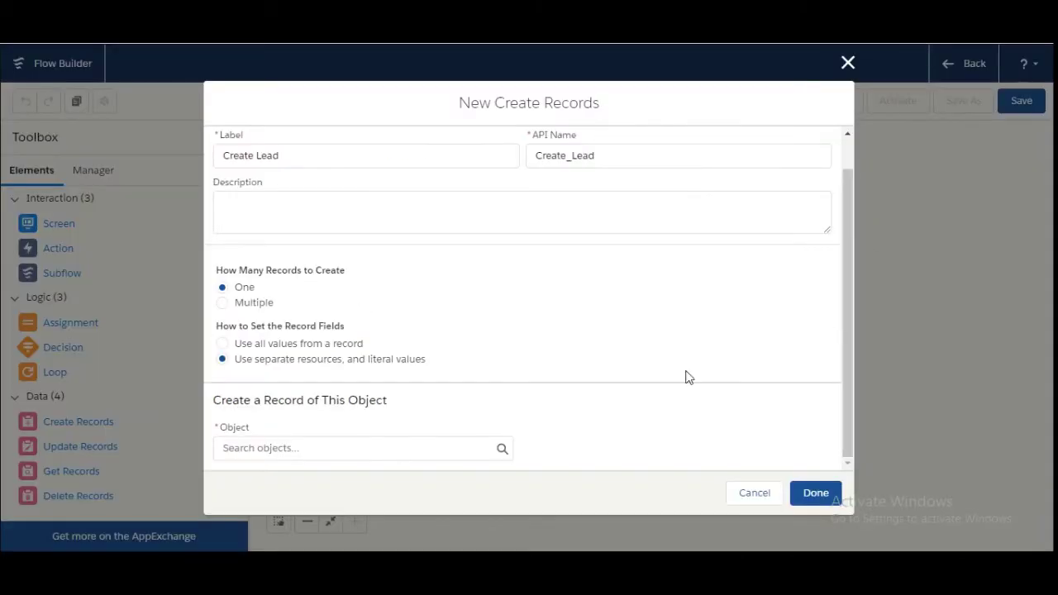
click(391, 447)
text(l)
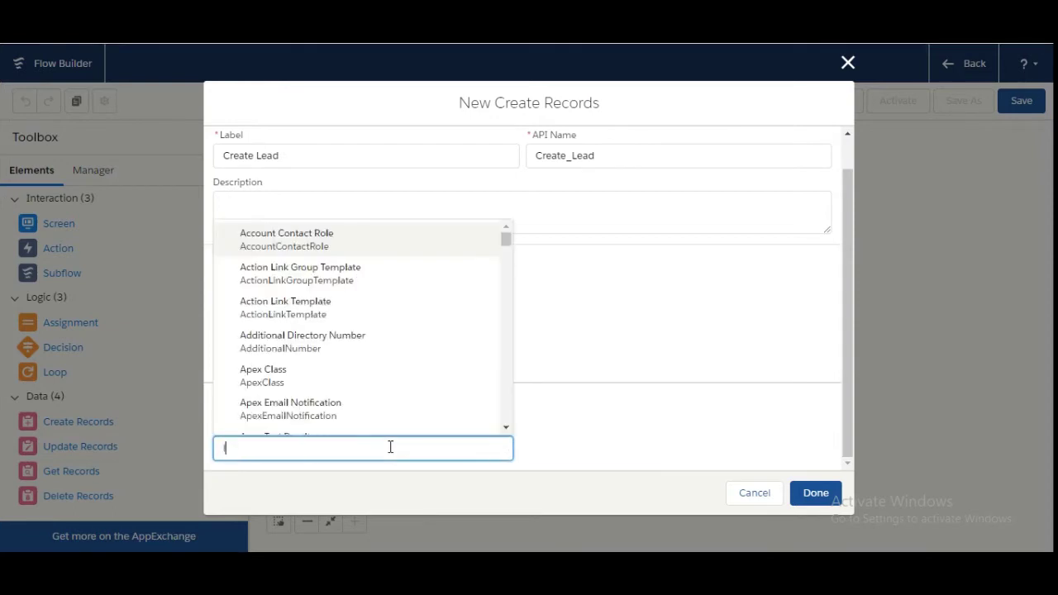
text(ea)
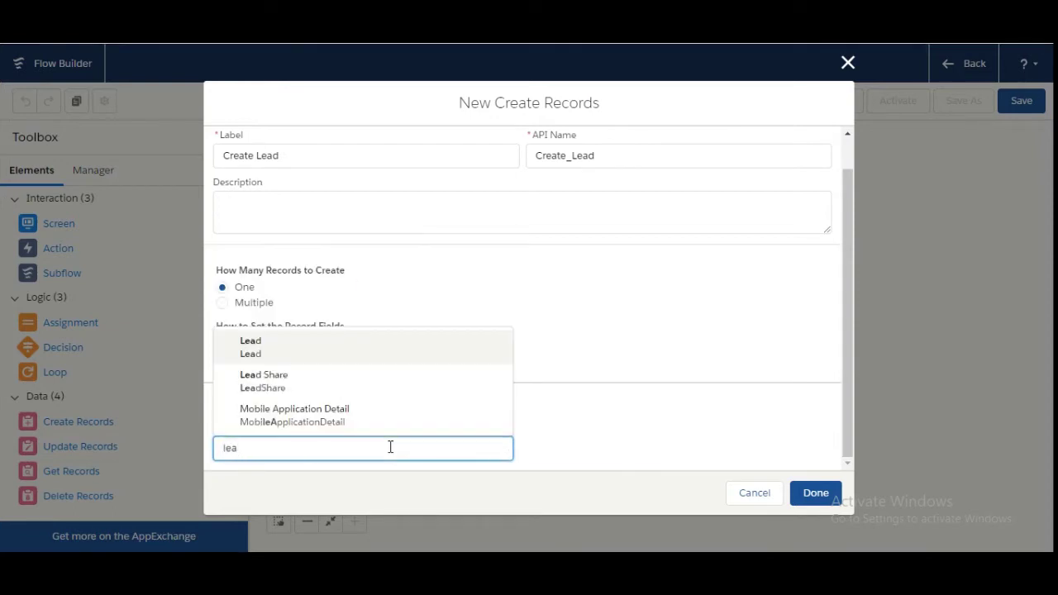
click(281, 358)
drag(854, 302, 852, 421)
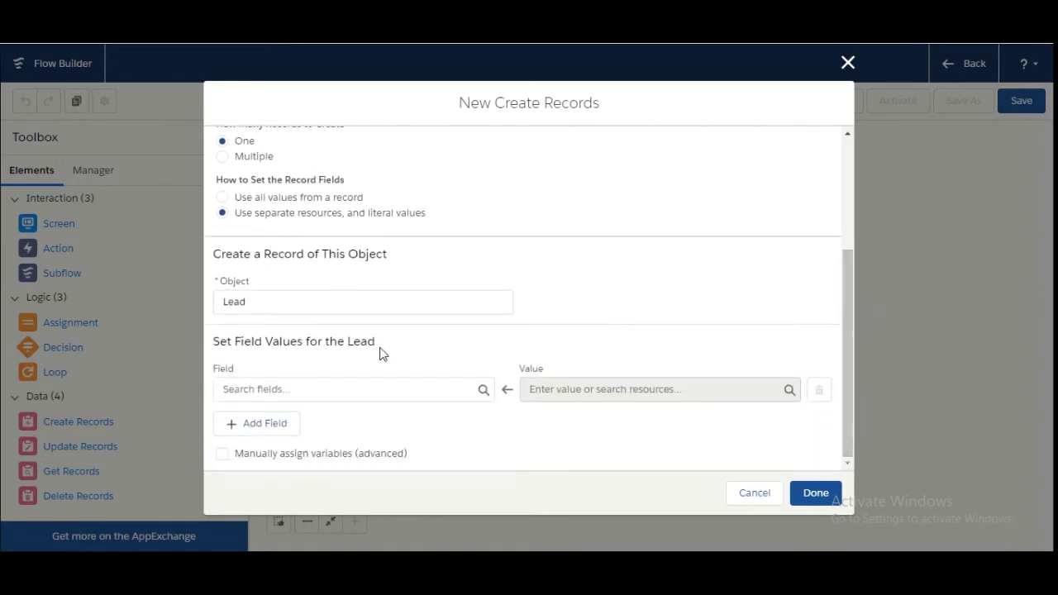
Map the Lead's LastName field to {!Last_Name}.
click(371, 387)
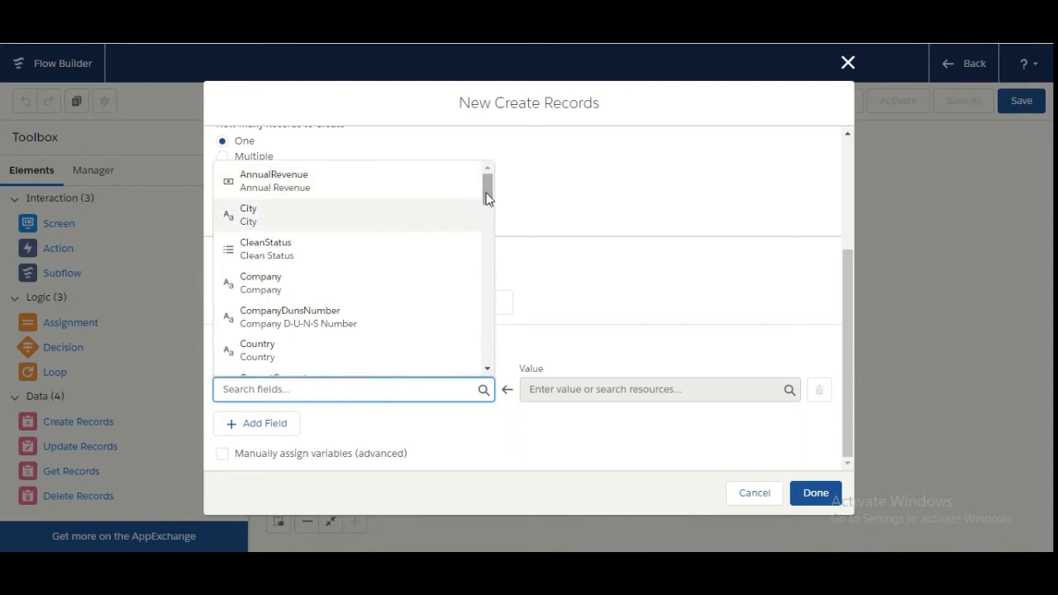
drag(483, 195, 489, 267)
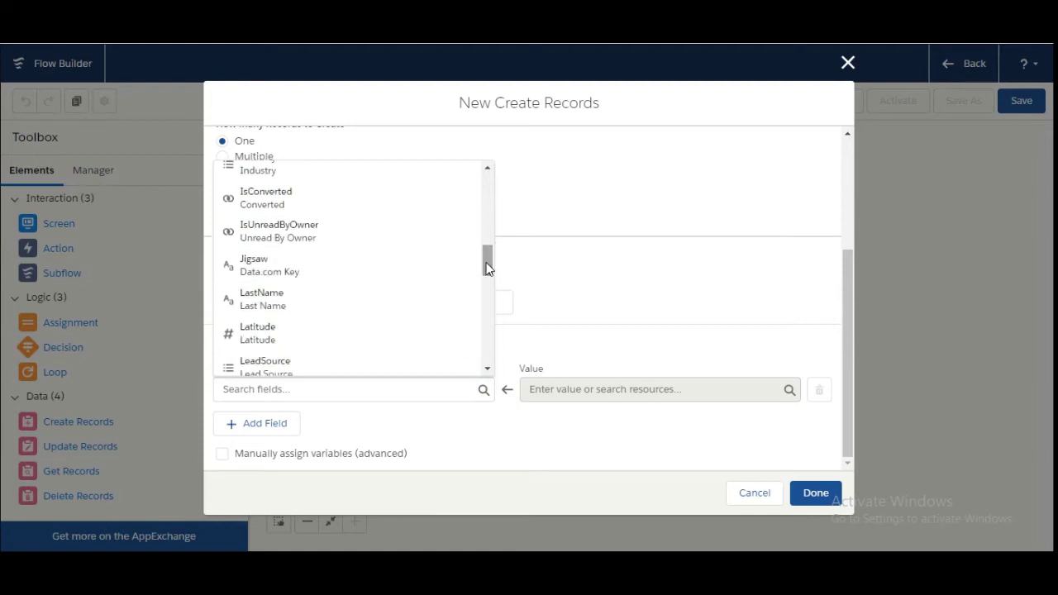
click(312, 397)
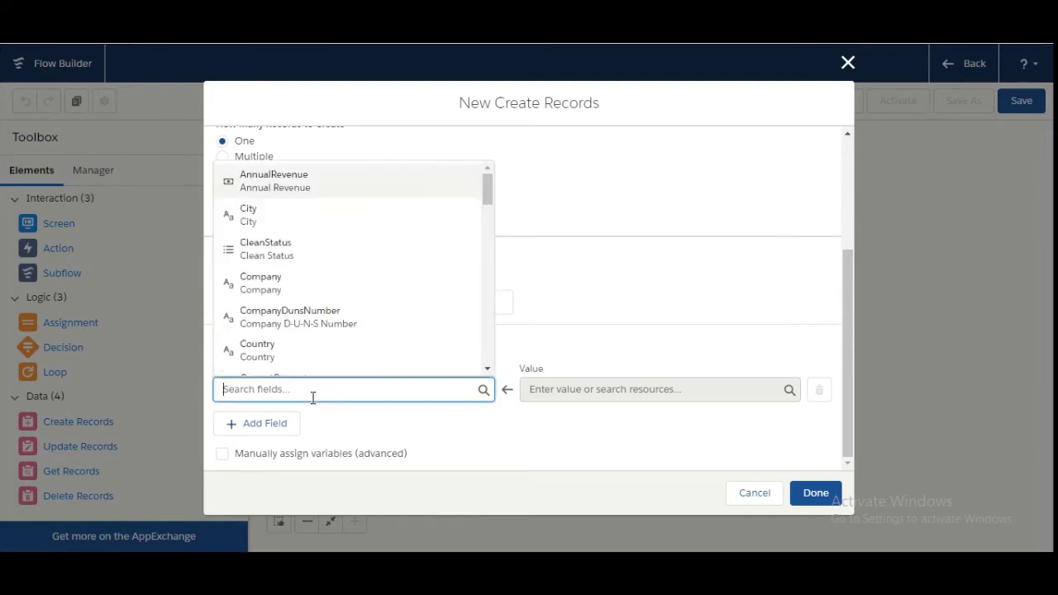
drag(488, 204, 491, 279)
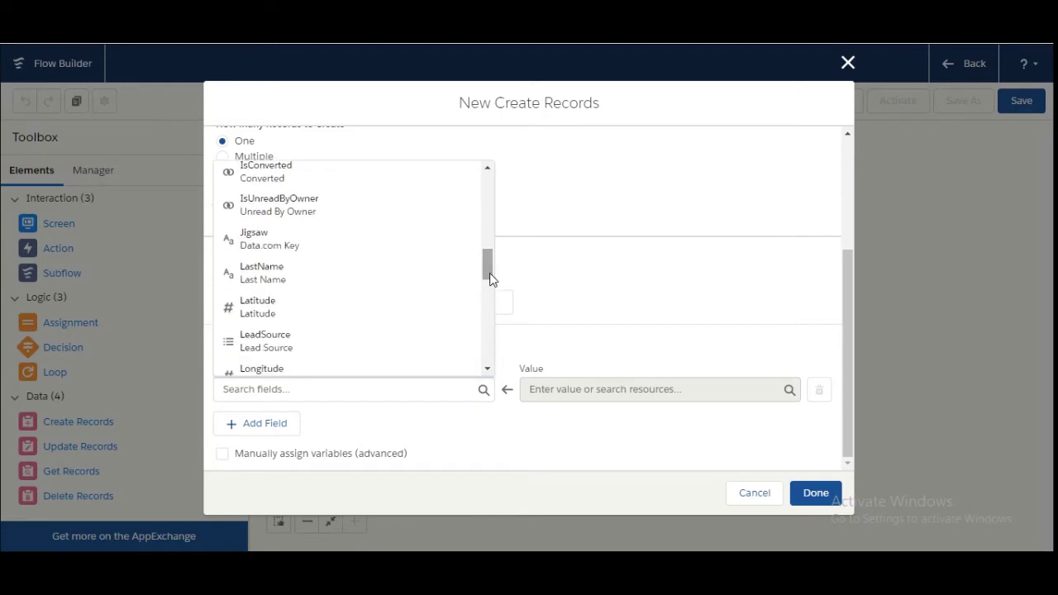
click(386, 278)
click(647, 389)
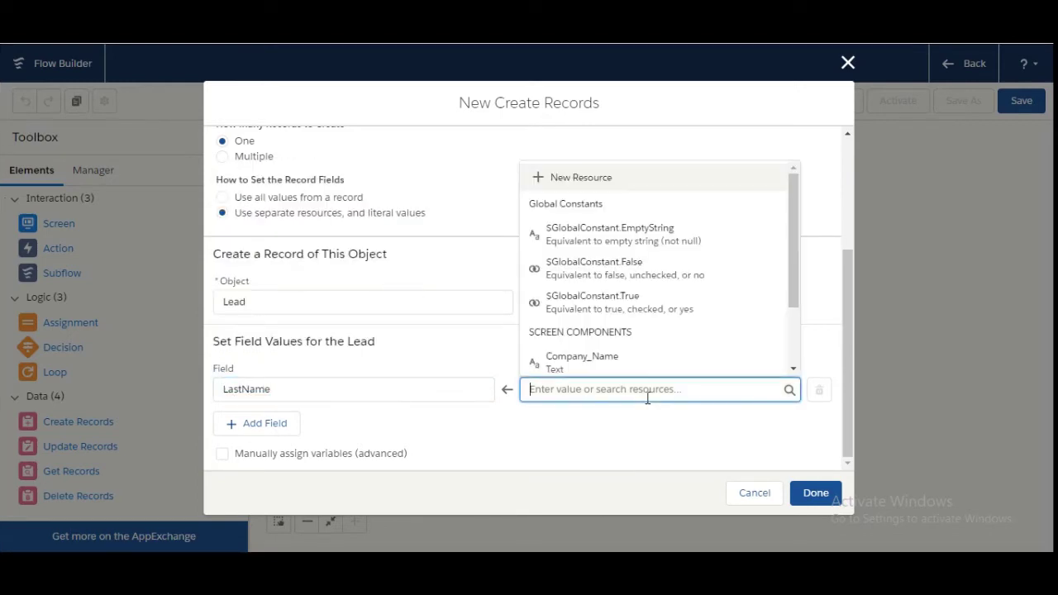
drag(797, 245, 791, 299)
click(658, 318)
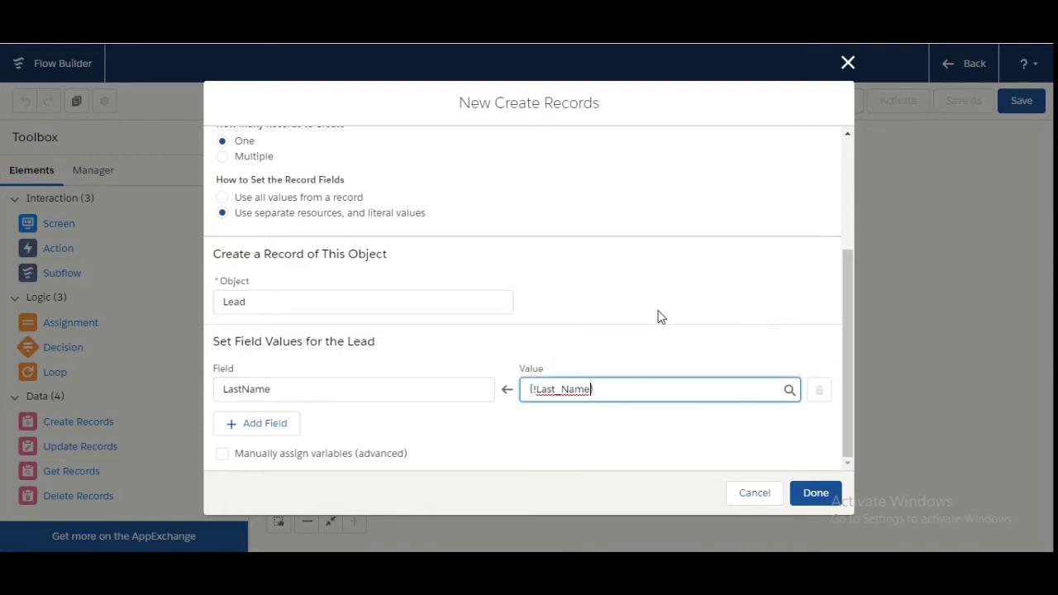
click(854, 371)
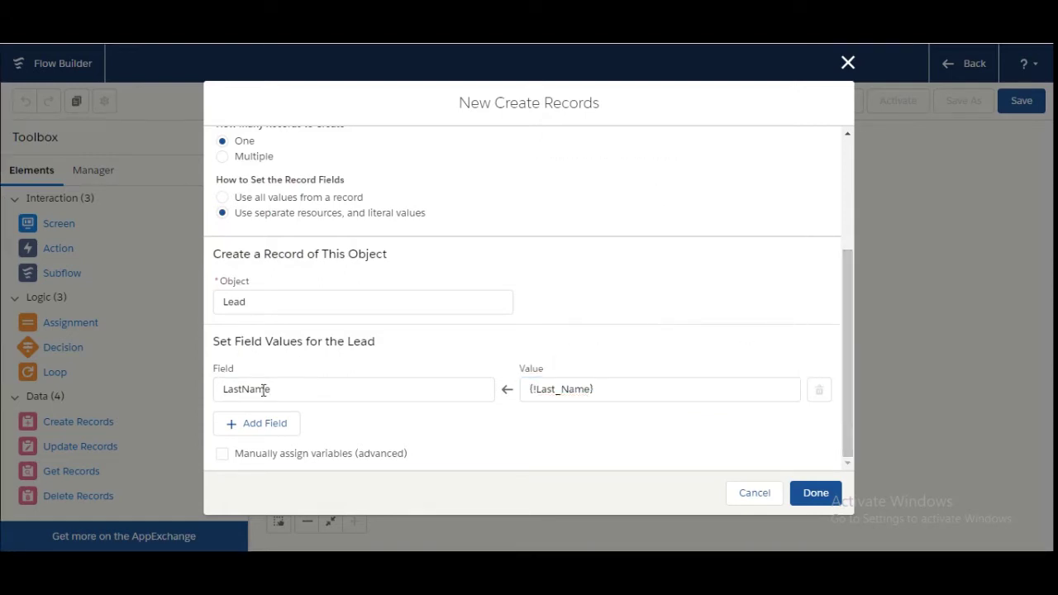
Add a second row mapping Company to {!Company_Name}, replacing a mistaken Country pick.
click(263, 425)
click(374, 394)
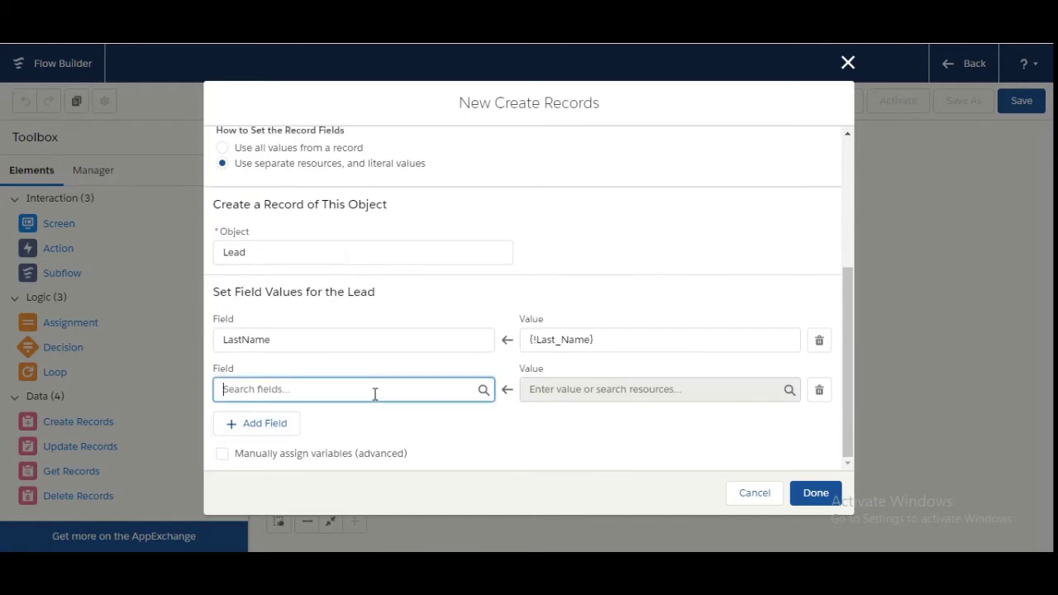
click(303, 354)
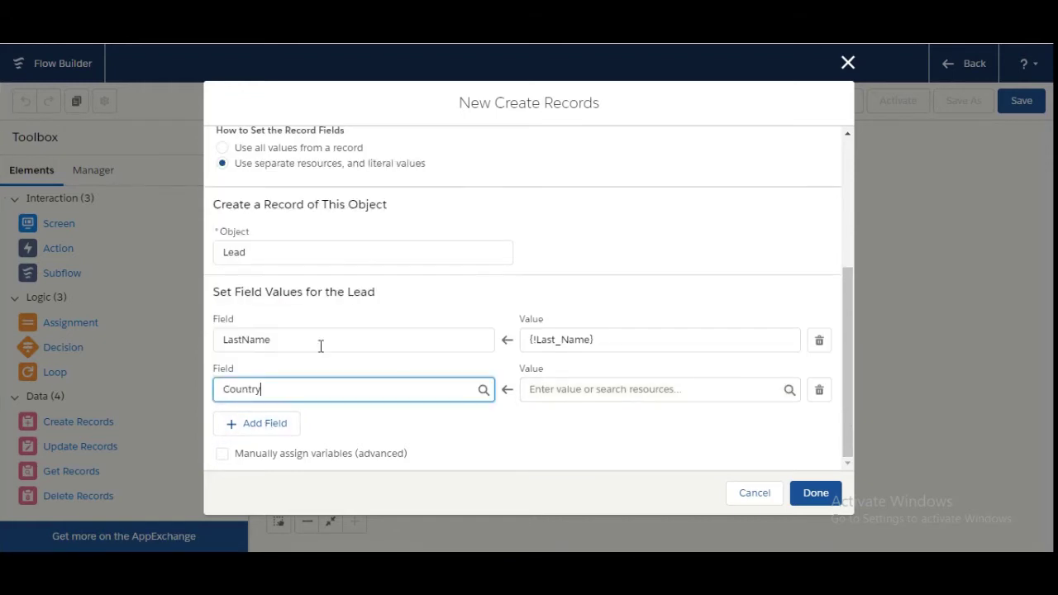
click(574, 389)
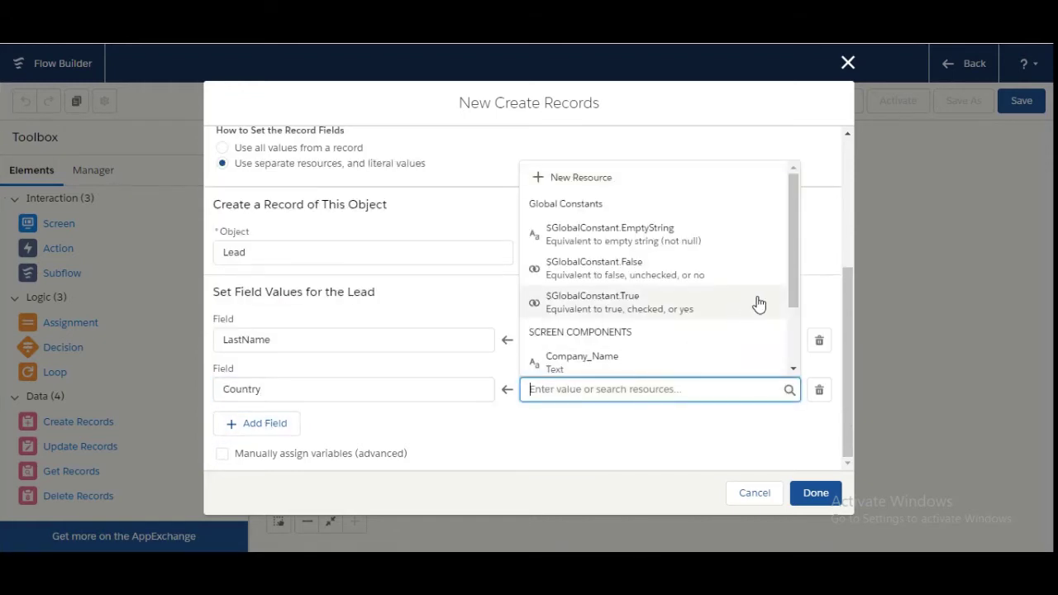
drag(792, 276, 792, 348)
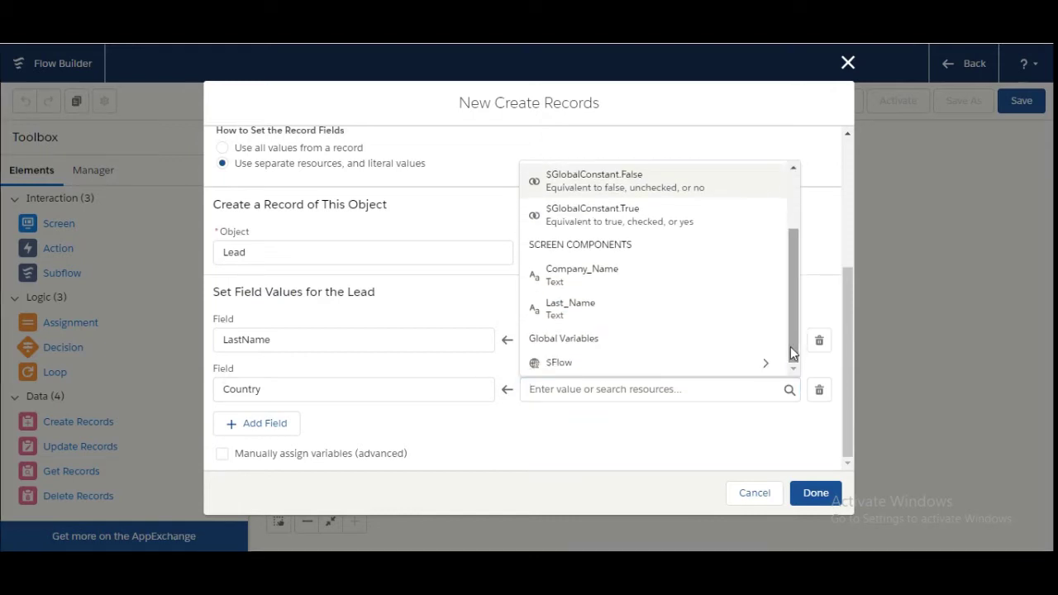
click(565, 281)
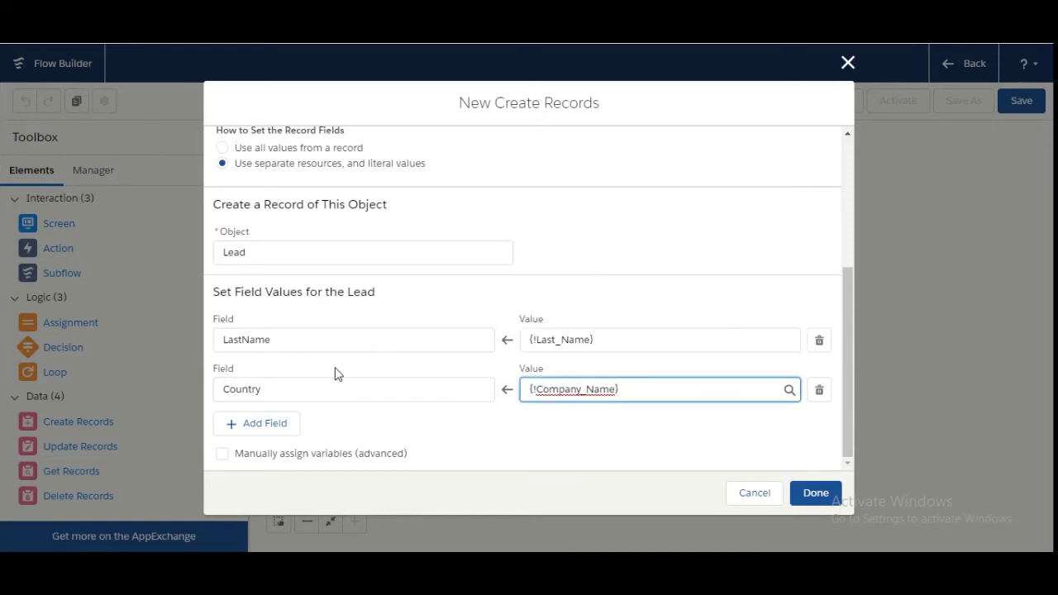
click(335, 393)
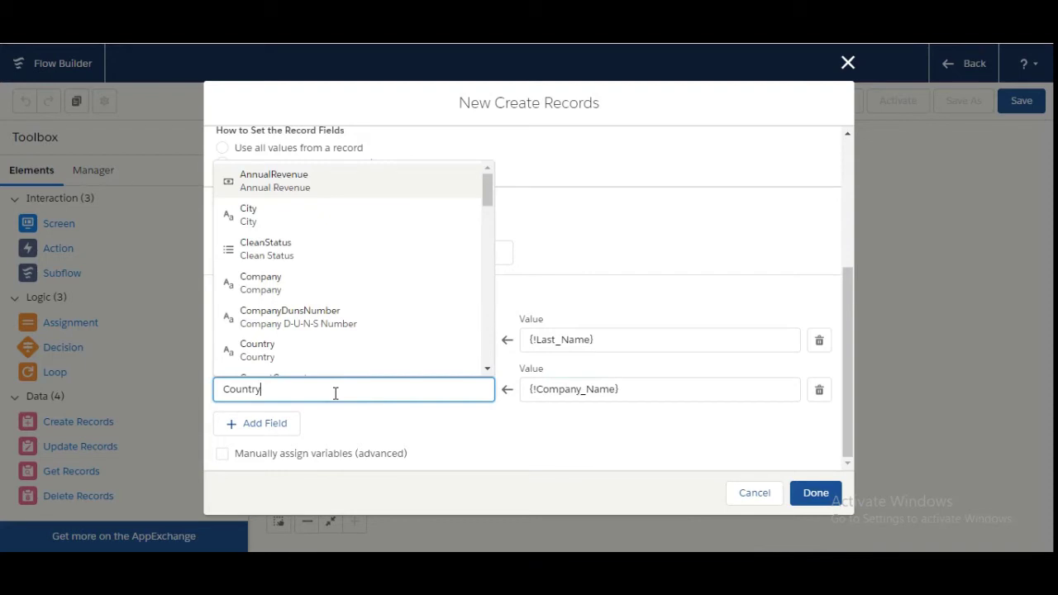
click(310, 285)
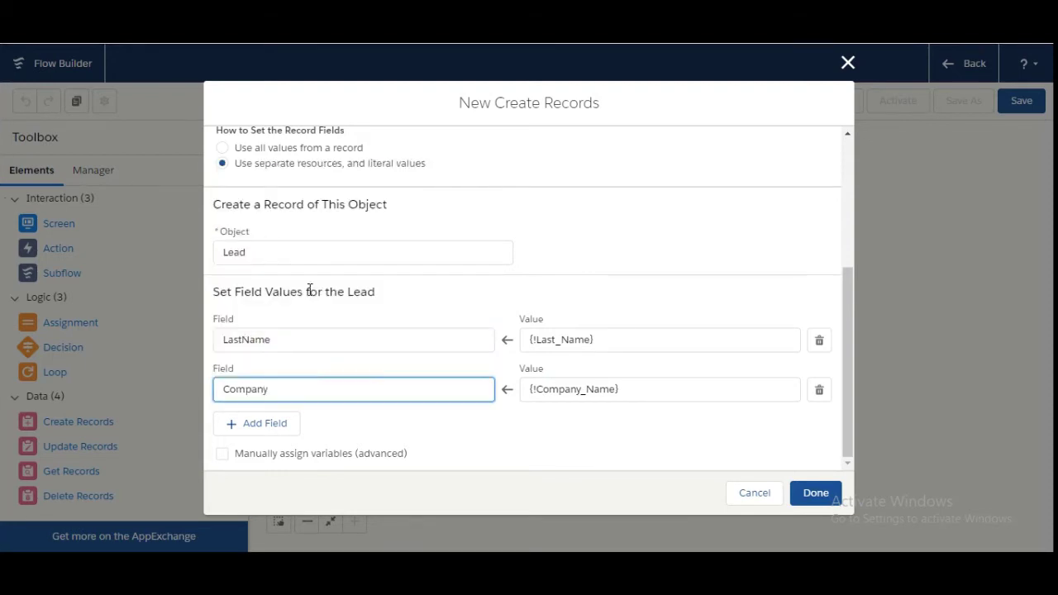
click(488, 441)
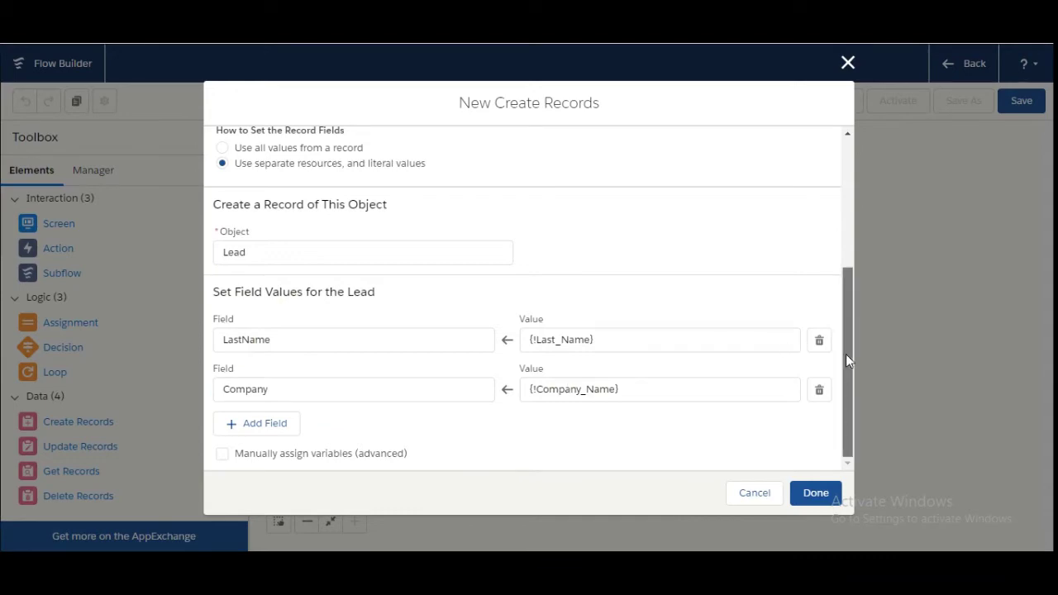
key(alt+Tab)
Review the remaining requirements, save Create Lead, and drop a second Screen onto the canvas.
click(24, 435)
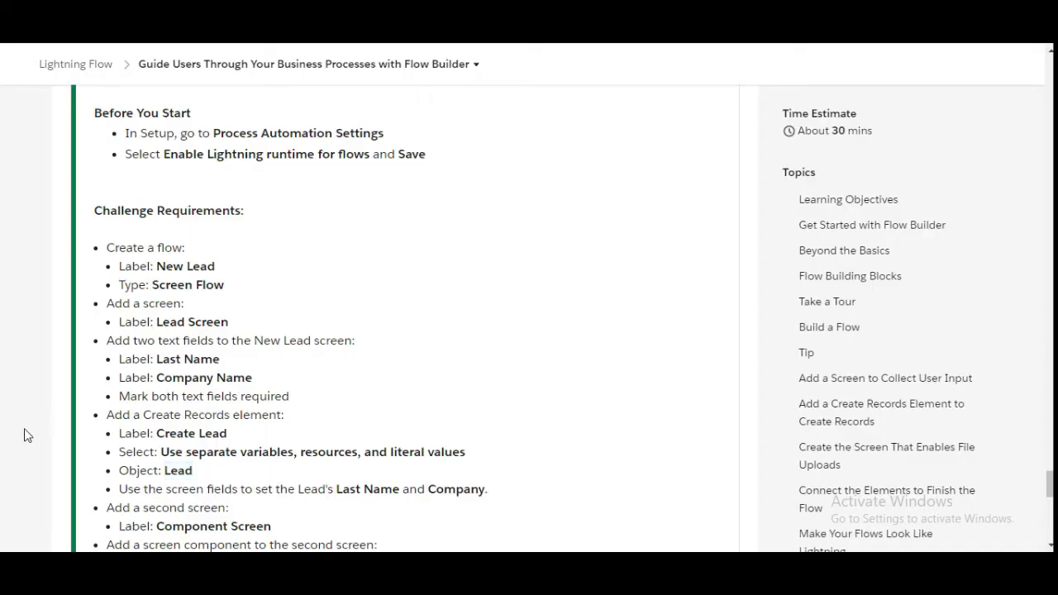
scroll(24, 434, down, 3)
scroll(24, 434, down, 3)
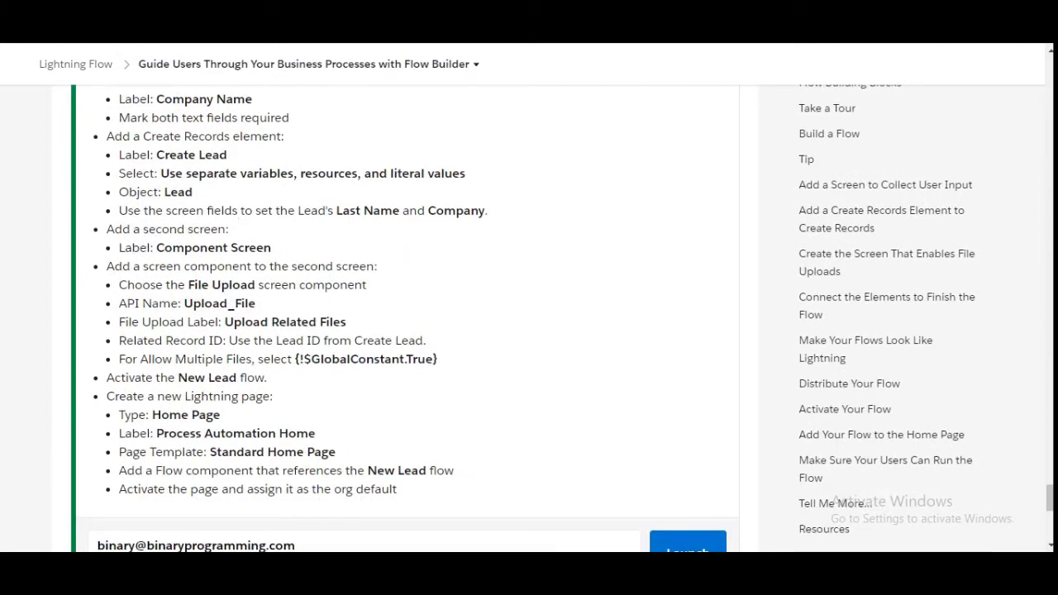
key(alt+Tab)
click(814, 493)
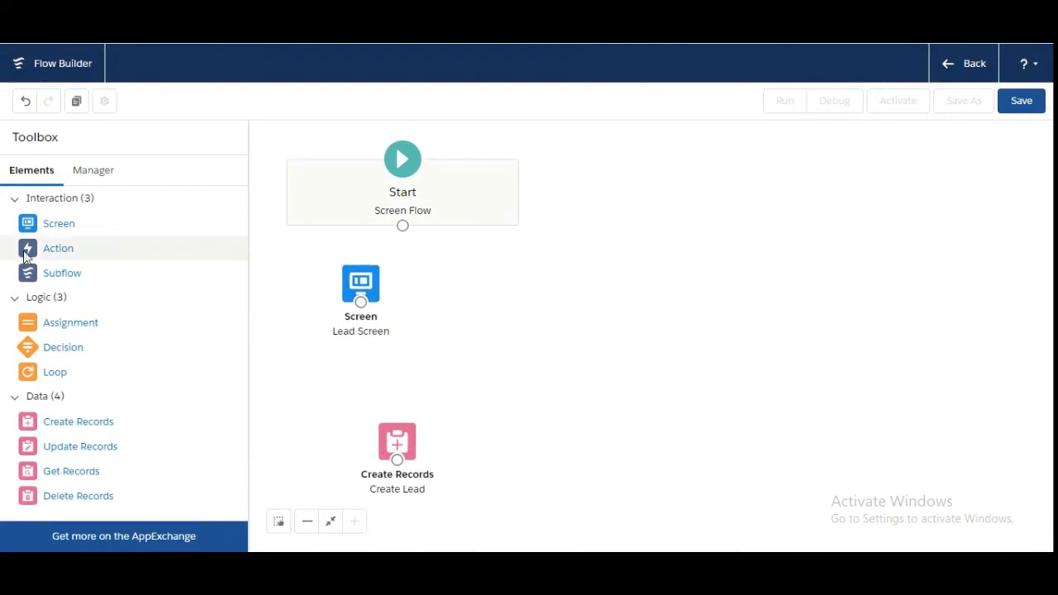
drag(65, 231, 700, 355)
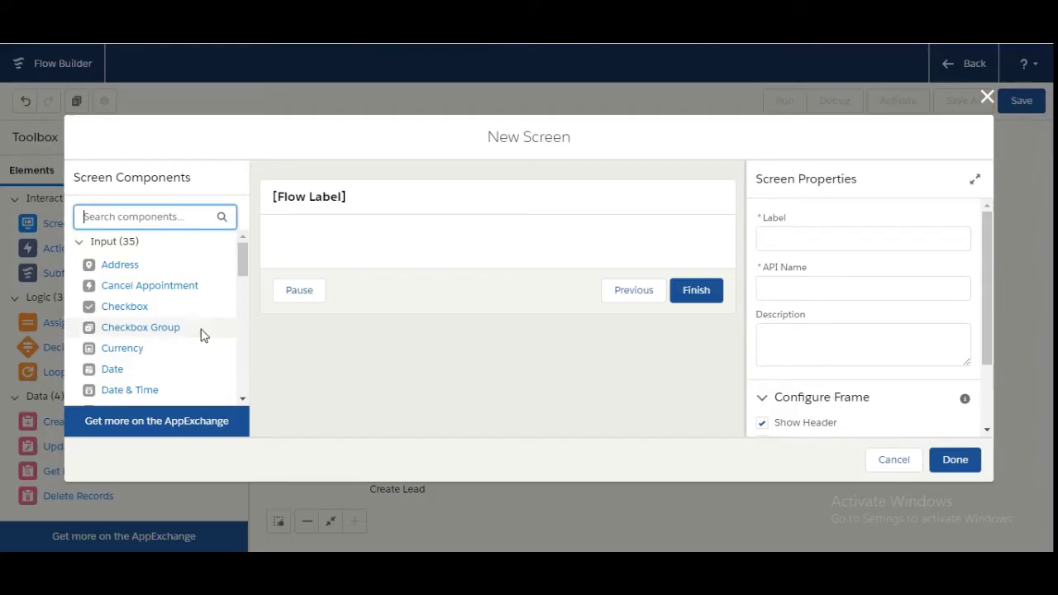
Add a File Upload component from a 'fil' search and give it API name Upload_File.
text(fil)
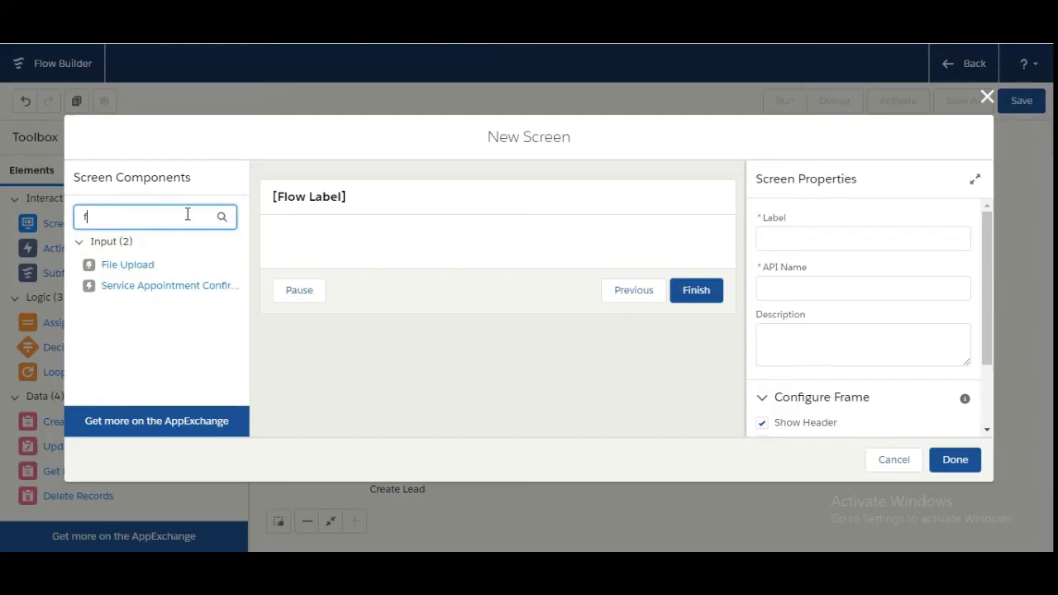
click(139, 265)
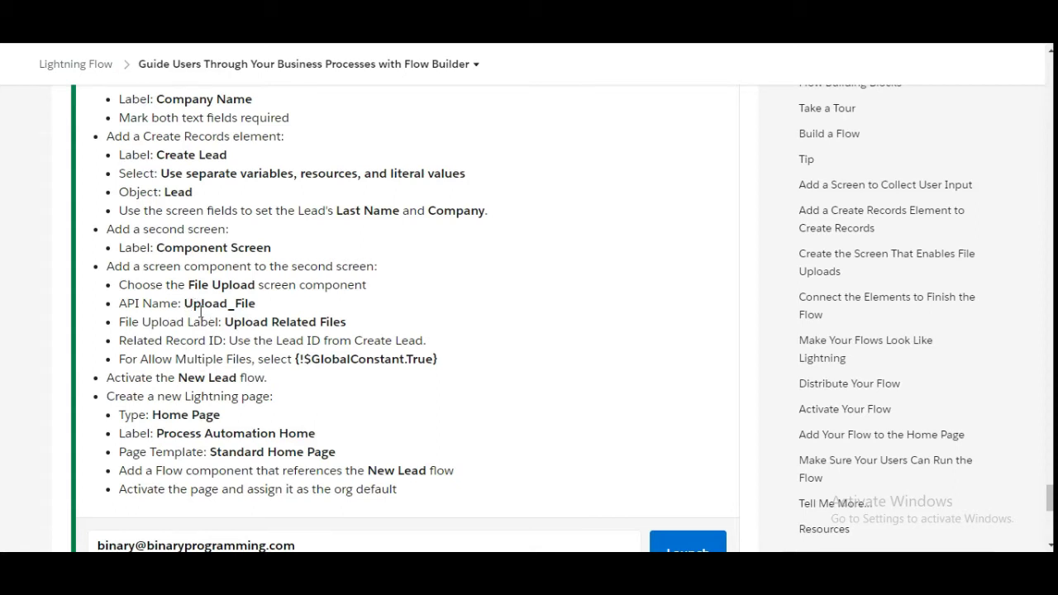
drag(186, 305, 258, 304)
key(ctrl+c)
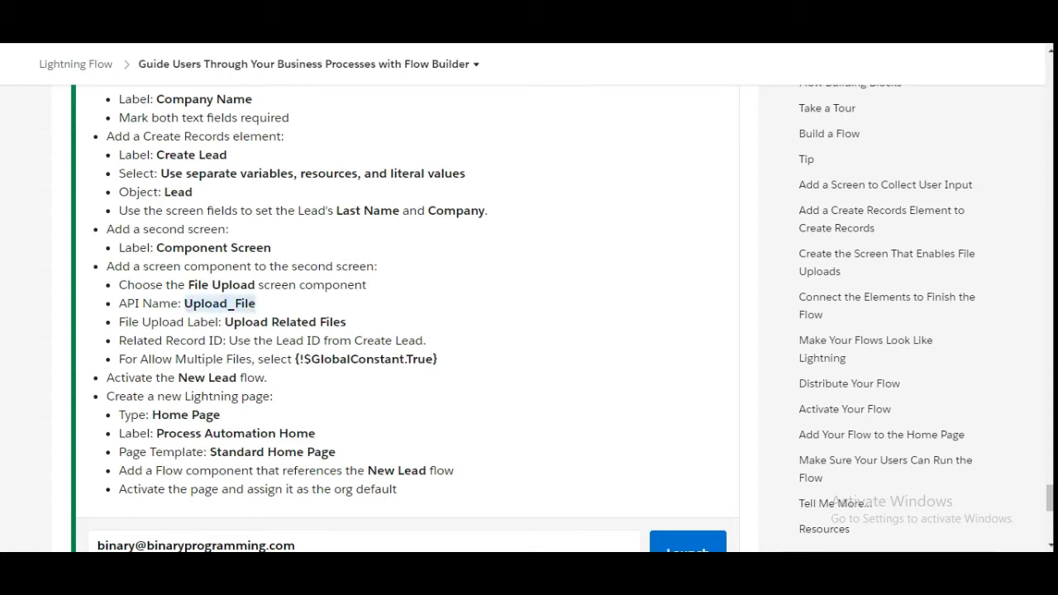
key(alt+Tab)
click(789, 231)
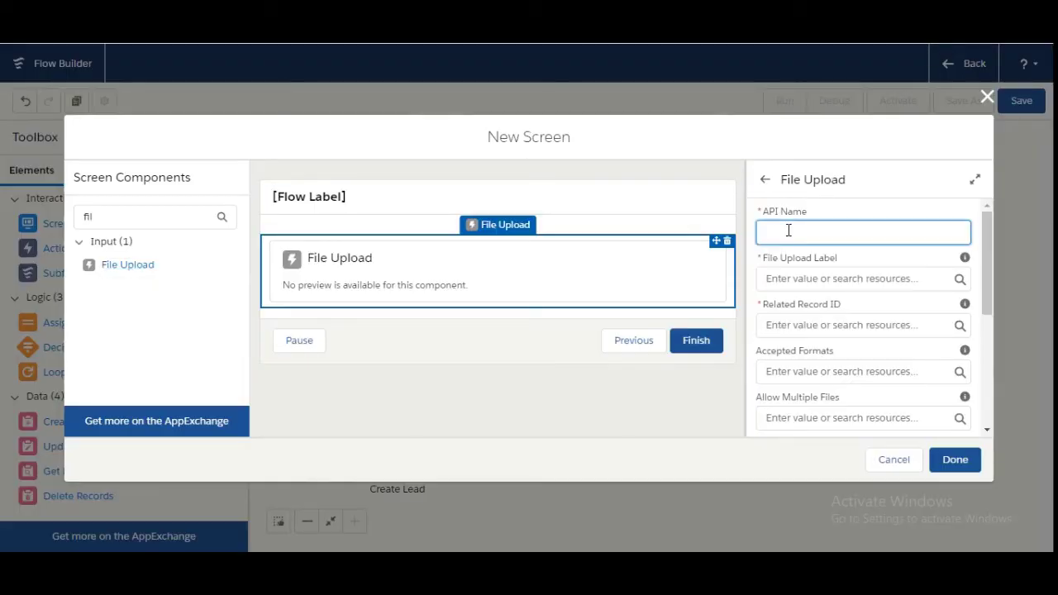
key(ctrl+v)
click(900, 202)
Set the File Upload Label to 'Upload Related Files'.
key(alt+Tab)
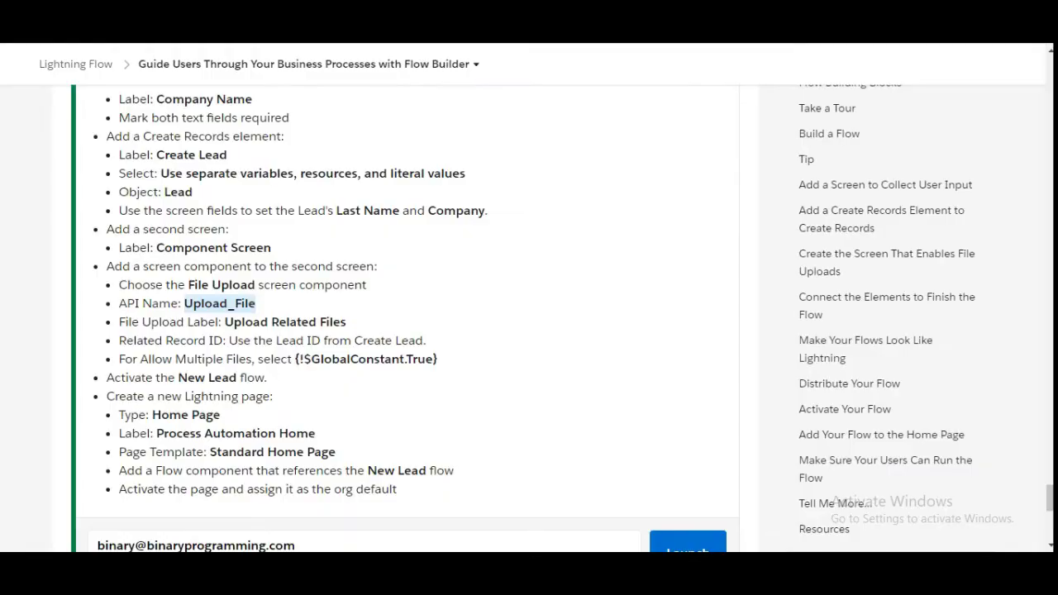
drag(225, 322, 348, 326)
key(ctrl+c)
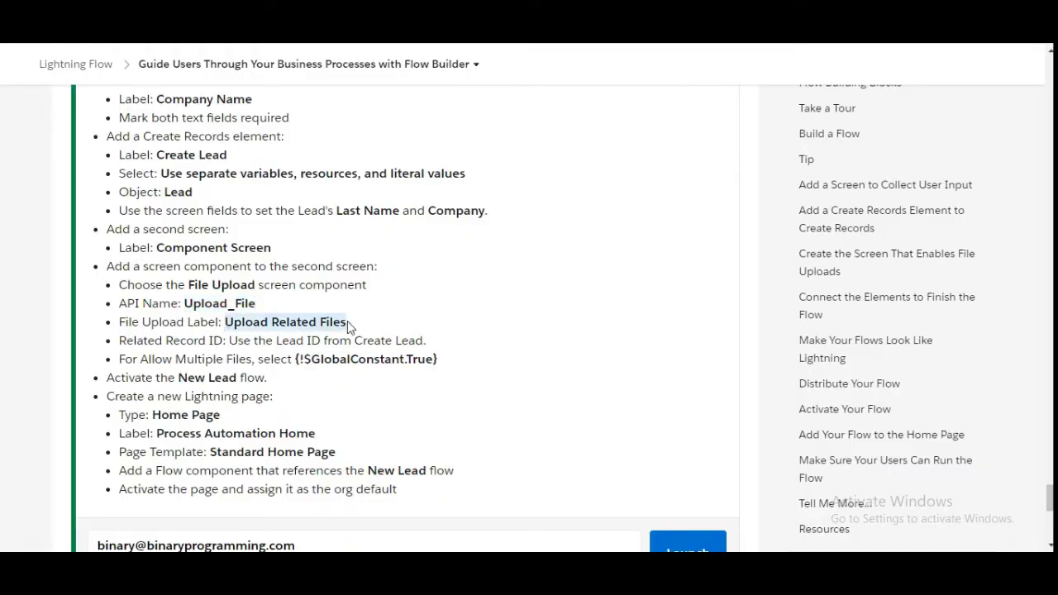
key(alt+Tab)
click(857, 278)
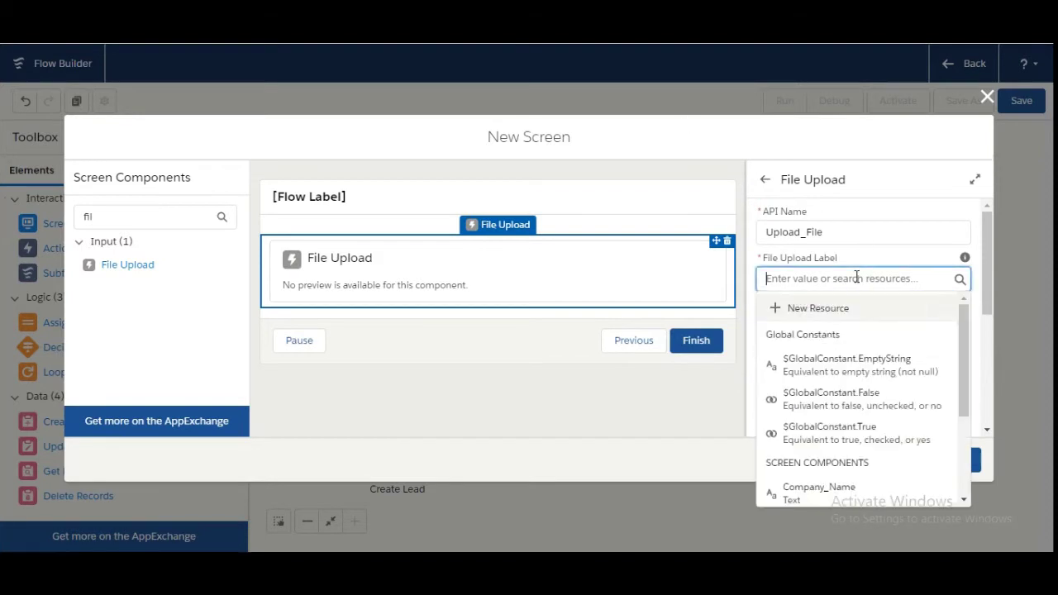
key(ctrl+v)
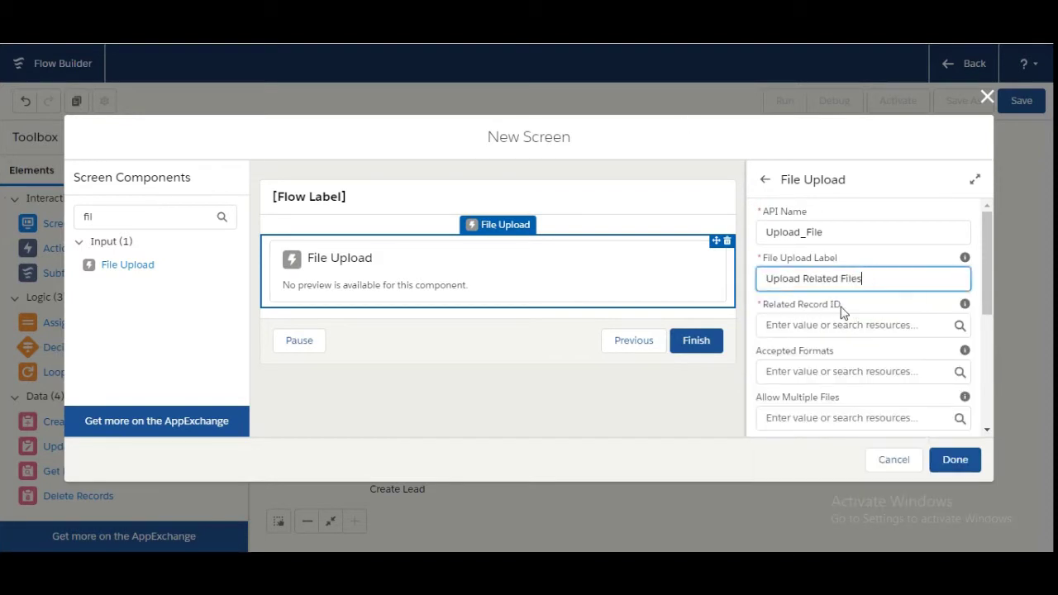
key(alt+Tab)
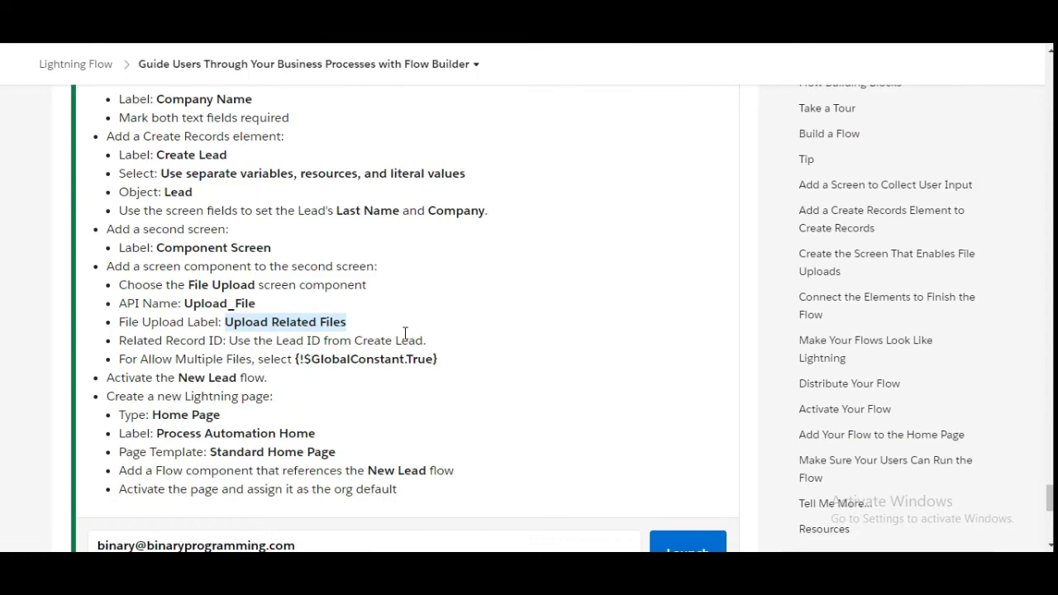
key(alt+Tab)
Set the File Upload's Related Record ID to {!Create_Lead}.
click(883, 324)
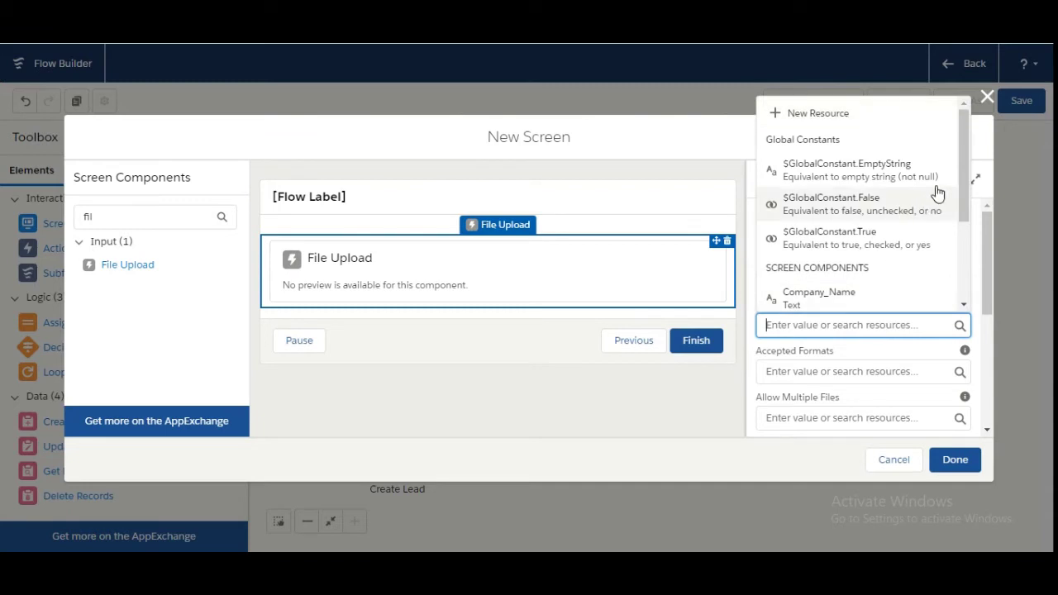
drag(961, 170, 960, 278)
click(829, 249)
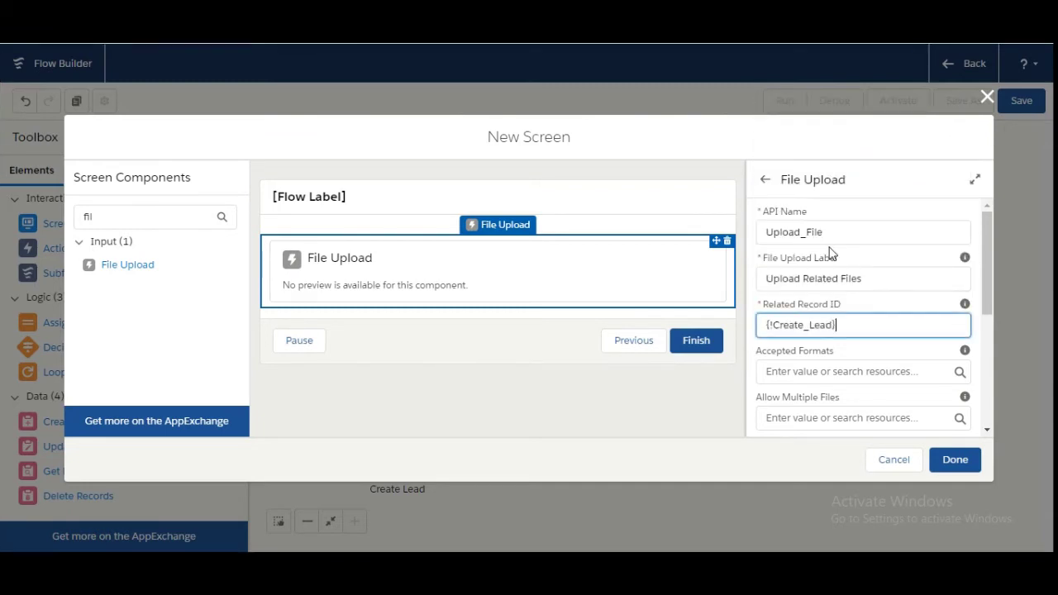
key(alt+Tab)
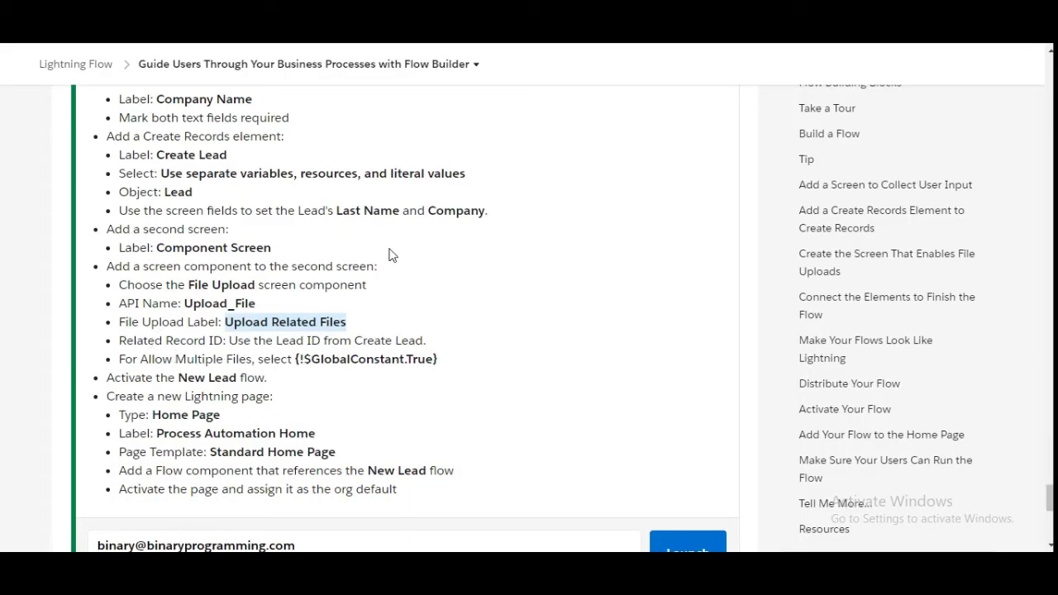
key(alt+Tab)
Set Allow Multiple Files to {!$GlobalConstant.True} and dismiss the error raised on Done.
drag(988, 258, 990, 315)
click(819, 287)
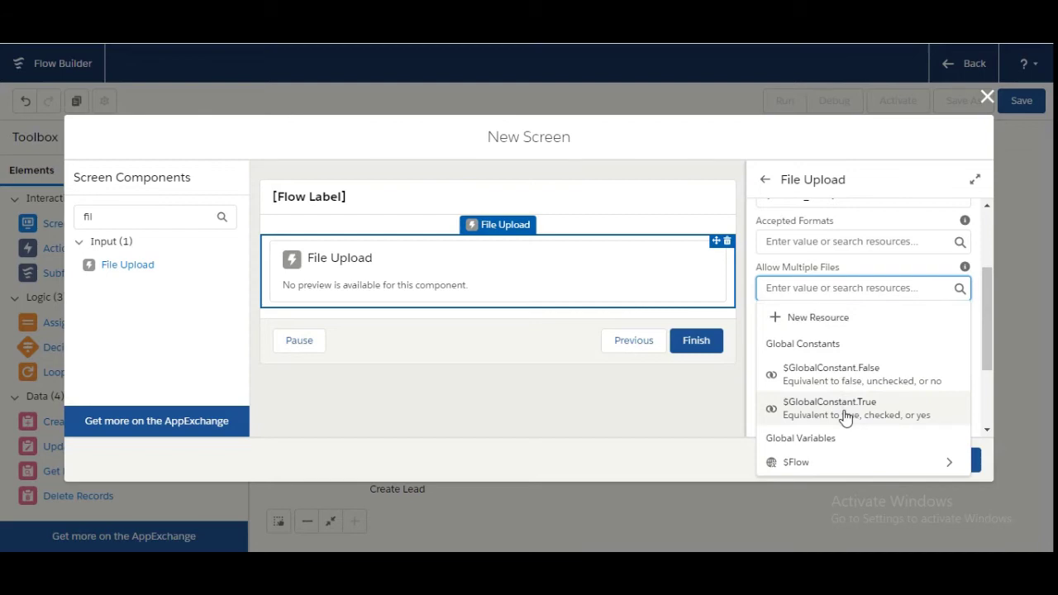
click(845, 413)
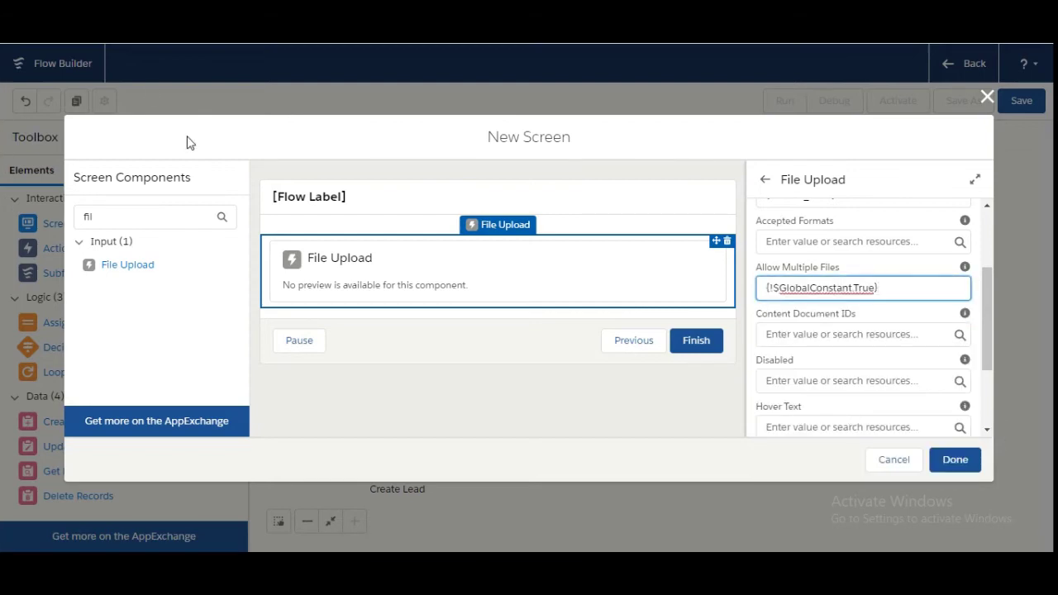
key(ctrl+Tab)
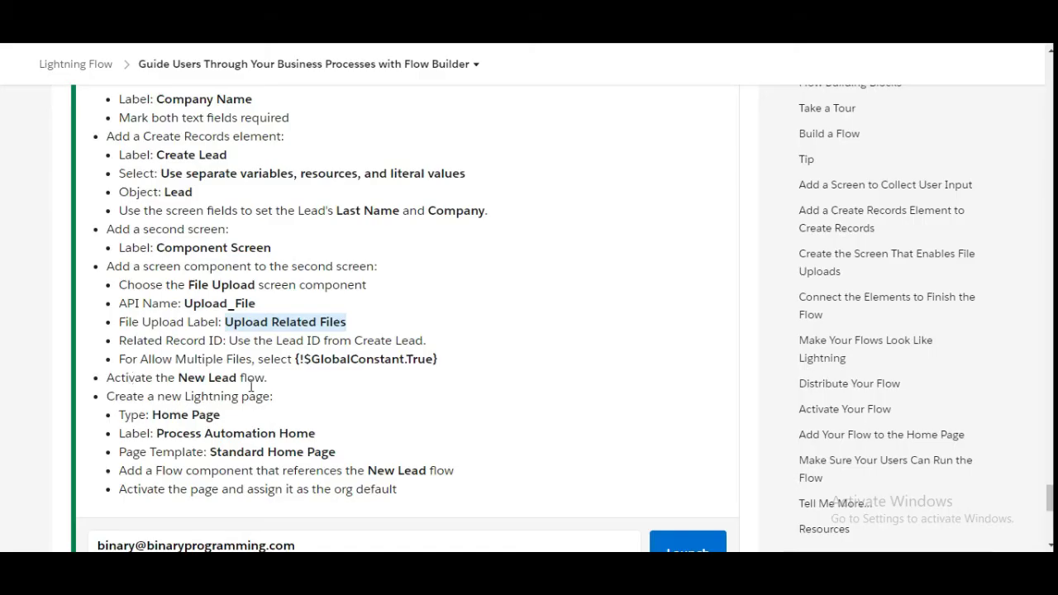
key(ctrl+Tab)
click(995, 329)
drag(992, 328, 995, 392)
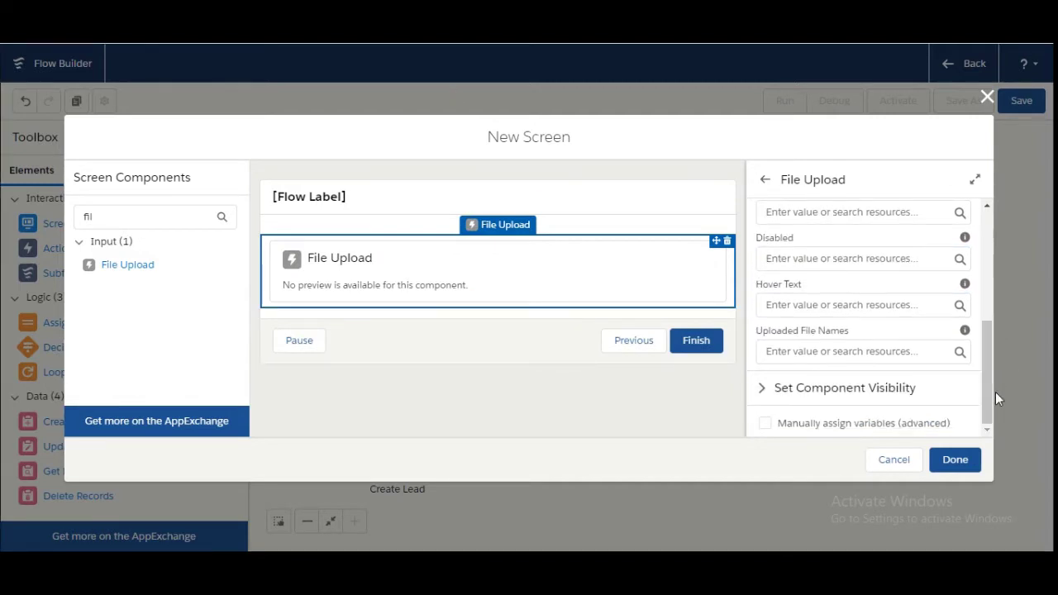
click(956, 467)
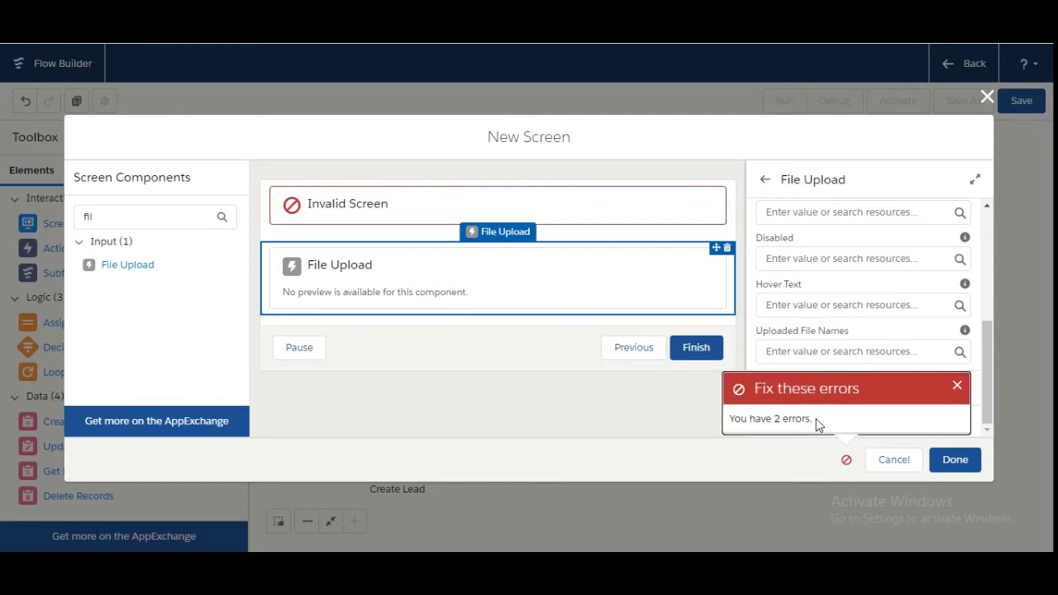
click(957, 387)
drag(989, 374, 987, 243)
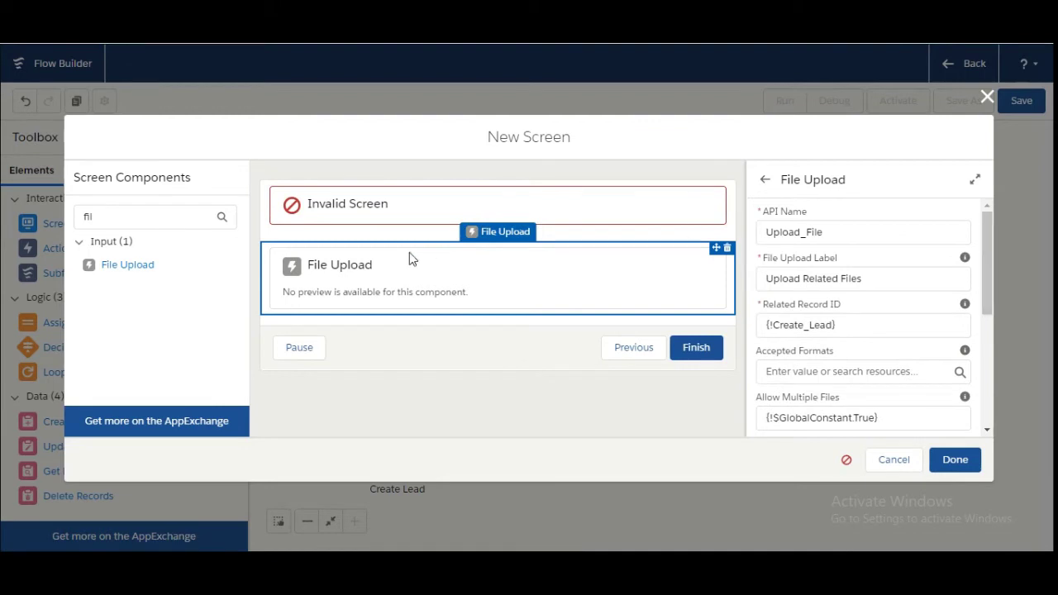
click(448, 400)
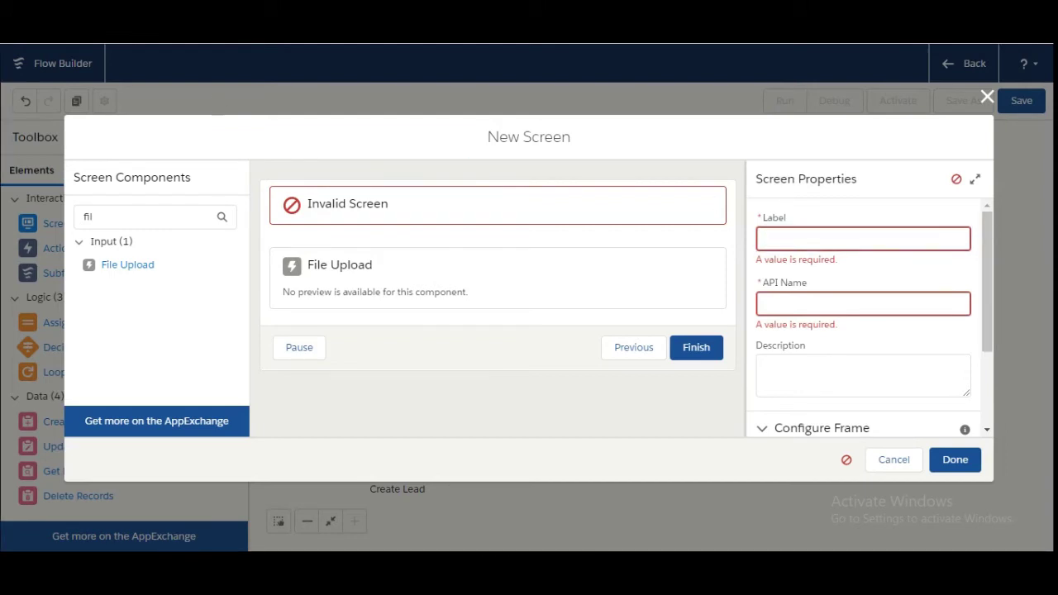
Label the screen 'Component Screen' (API name Component_Screen), save it, and move Lead Screen under Start.
key(ctrl+Tab)
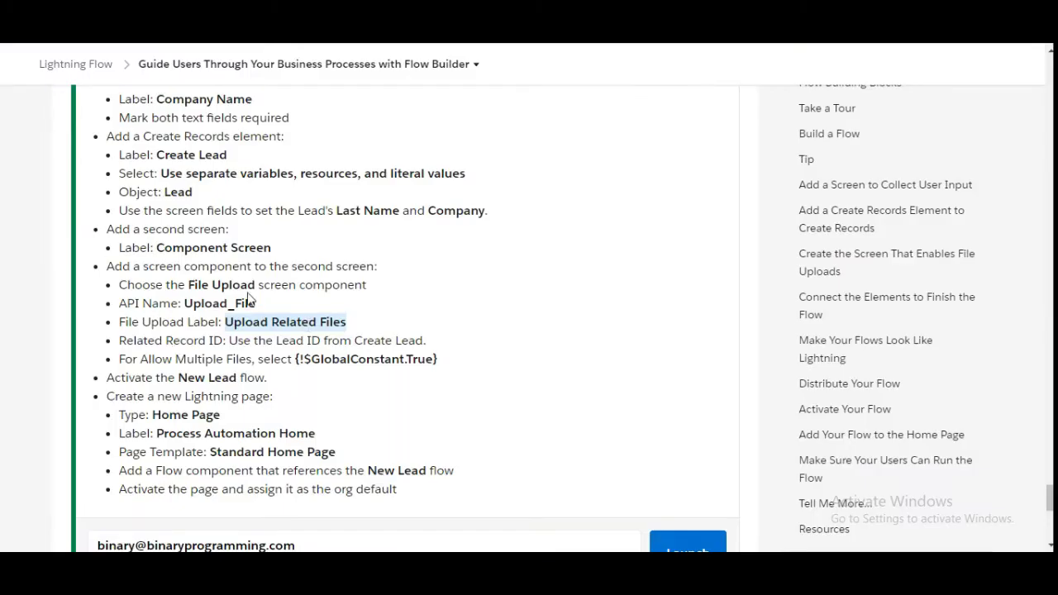
click(160, 254)
drag(158, 248, 271, 247)
key(ctrl+c)
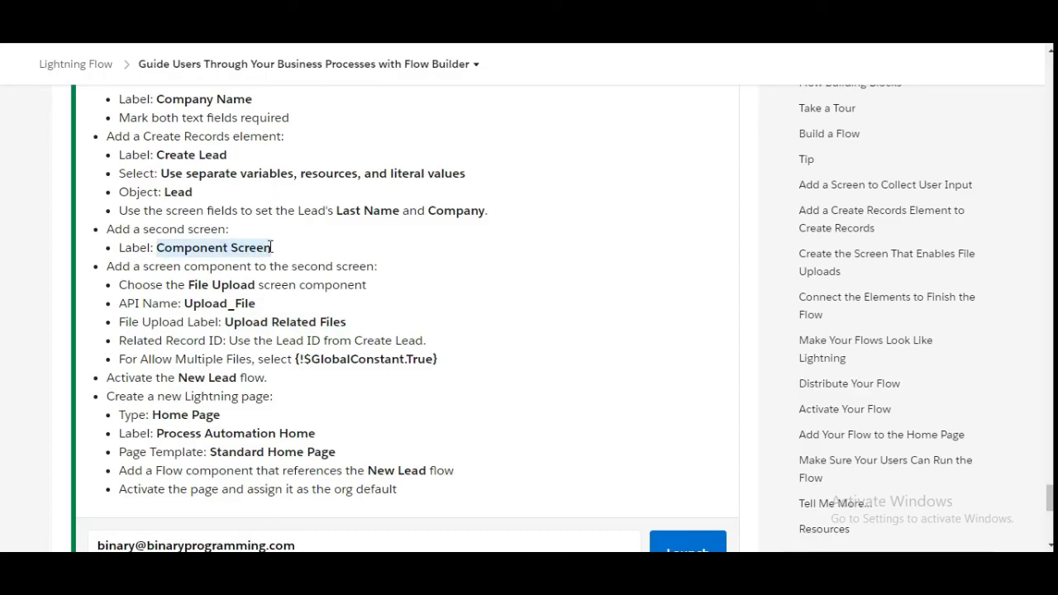
key(alt+Tab)
click(819, 239)
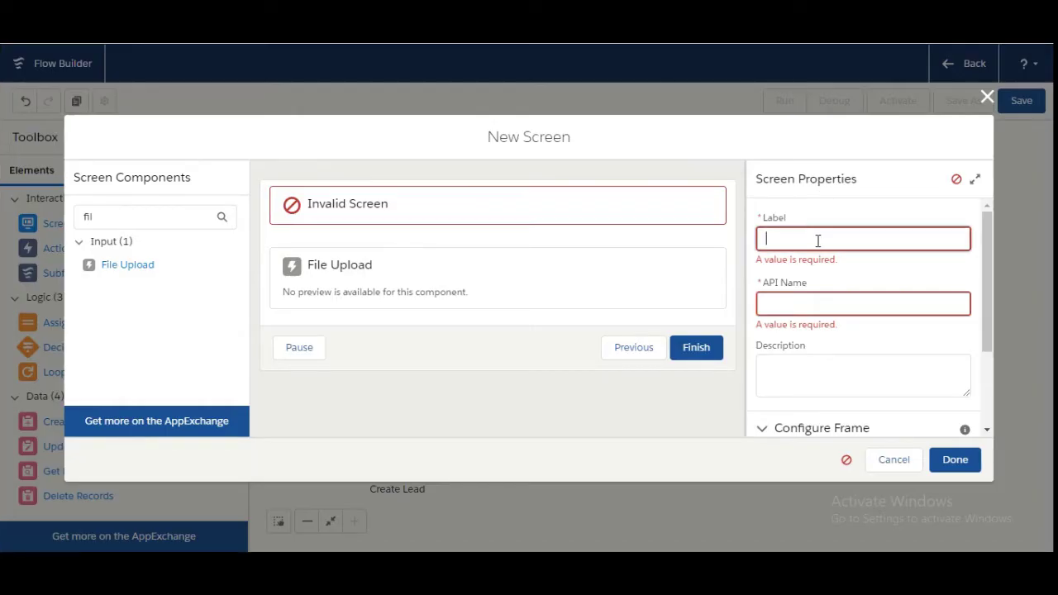
key(ctrl+v)
click(867, 267)
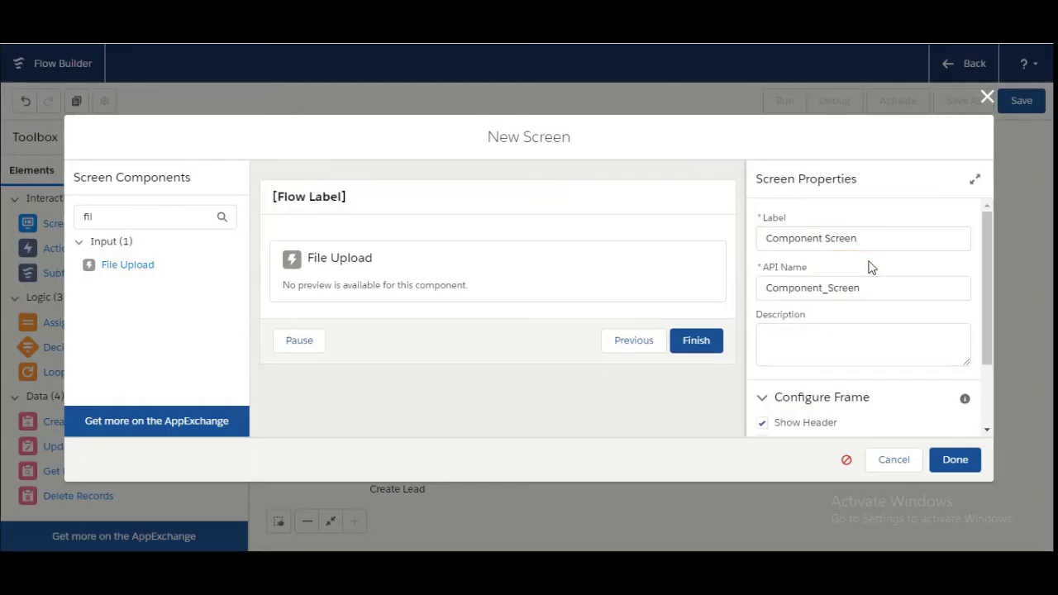
drag(988, 293, 992, 405)
click(955, 459)
drag(369, 305, 412, 310)
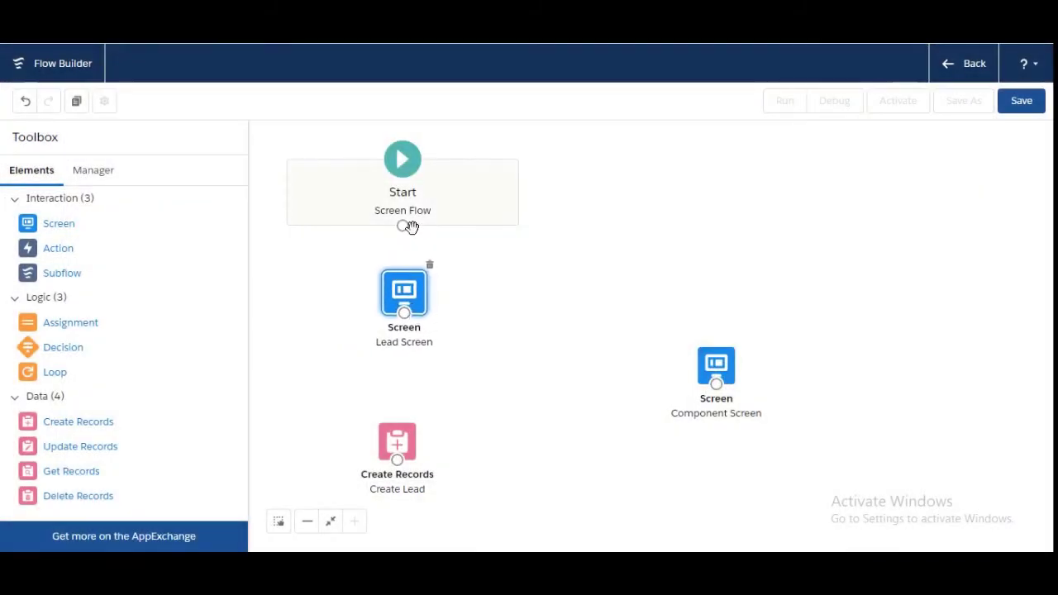
Connect Start to Lead Screen and line up Create Lead beneath it.
drag(407, 233, 409, 239)
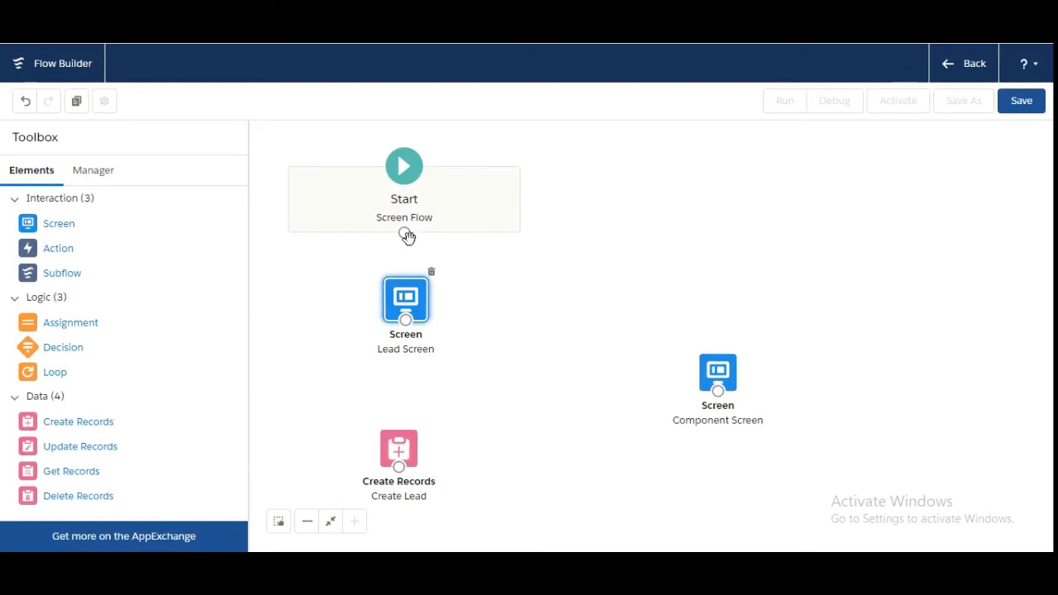
click(540, 267)
drag(405, 235, 716, 379)
click(403, 310)
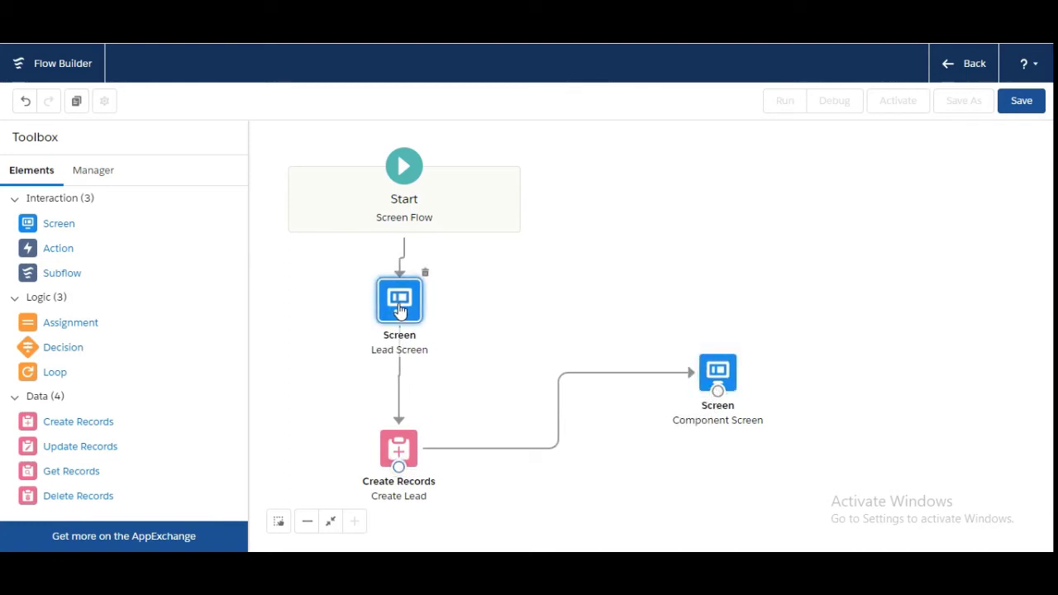
drag(398, 461, 404, 464)
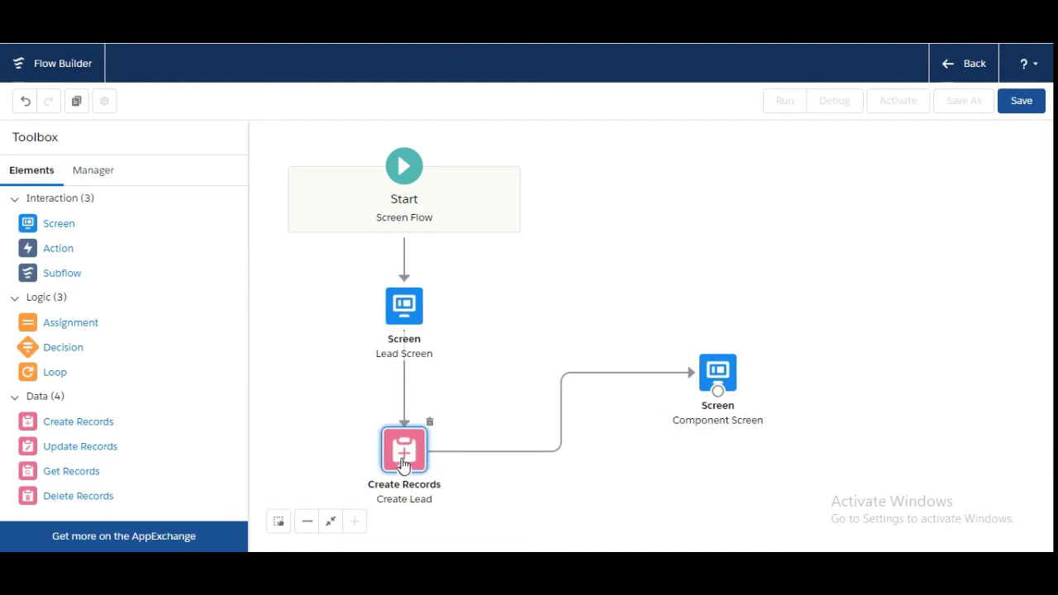
Start saving the flow and select the label 'New Lead' in the challenge instructions.
click(1029, 109)
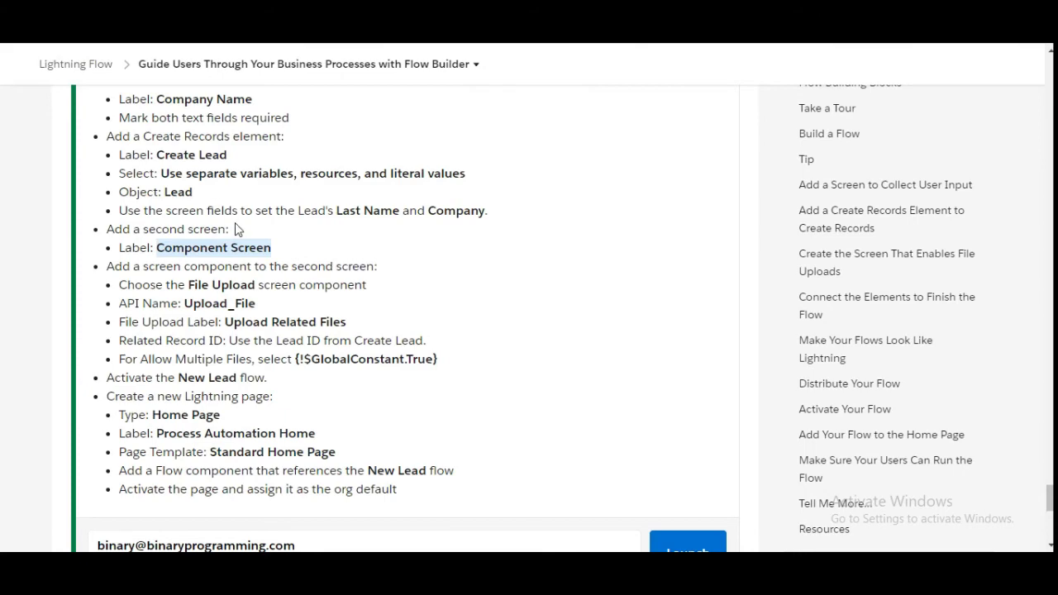
scroll(238, 229, up, 3)
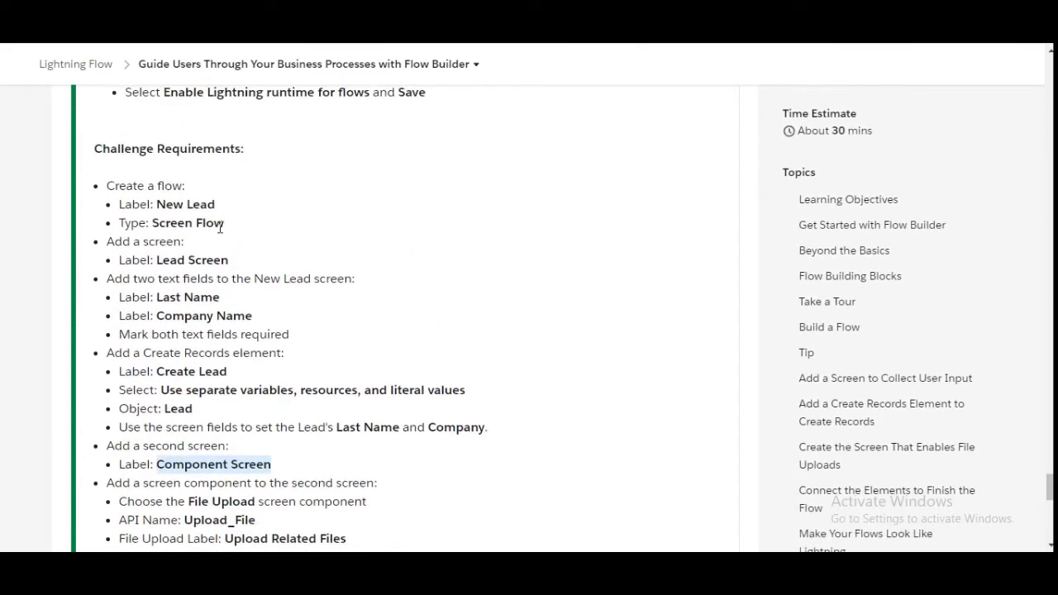
drag(157, 204, 215, 202)
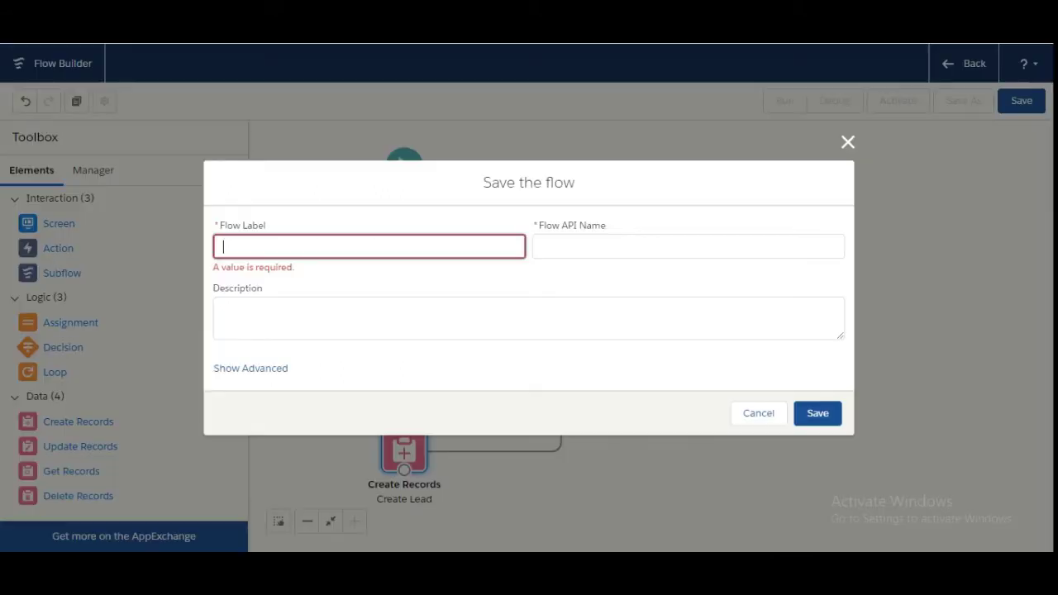
Save the flow with the label 'New Lead'.
text(New Lead)
click(544, 282)
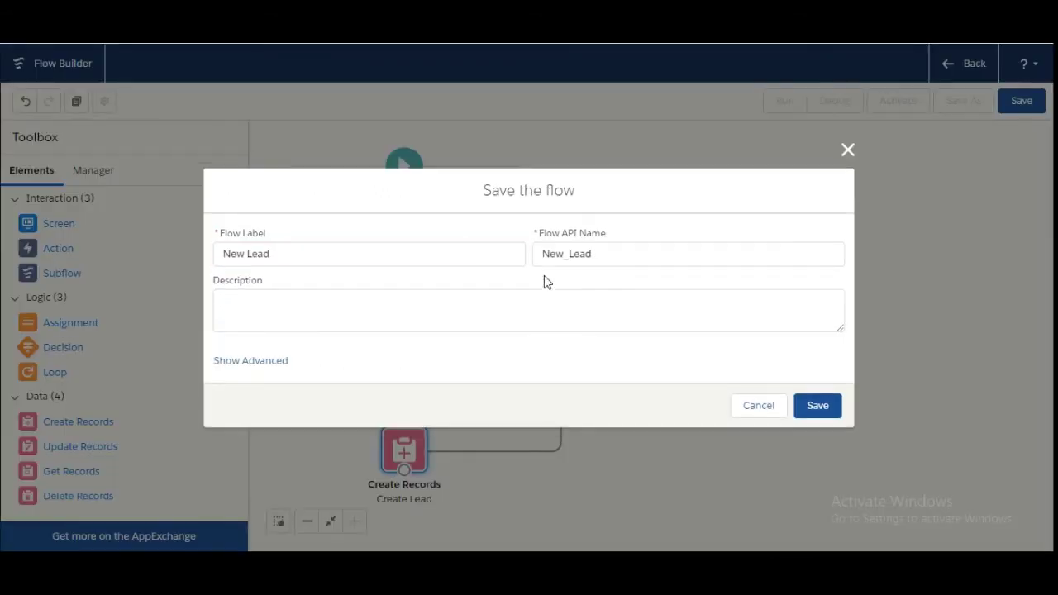
click(814, 405)
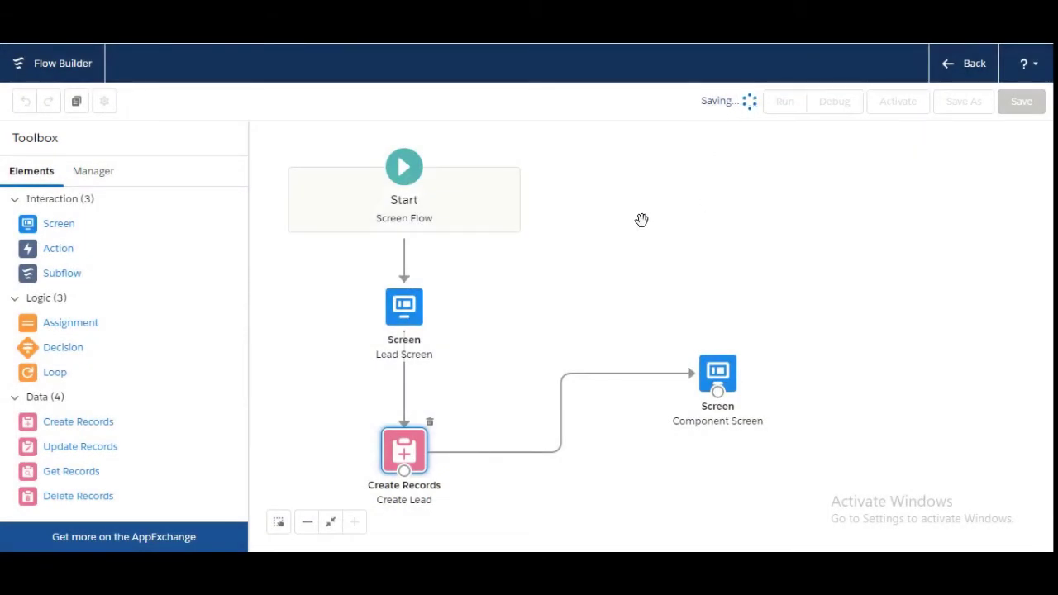
Review the challenge instructions, dismiss the issues warning, and activate the New Lead flow.
key(ctrl+Tab)
click(195, 446)
scroll(195, 449, down, 4)
scroll(195, 449, down, 1)
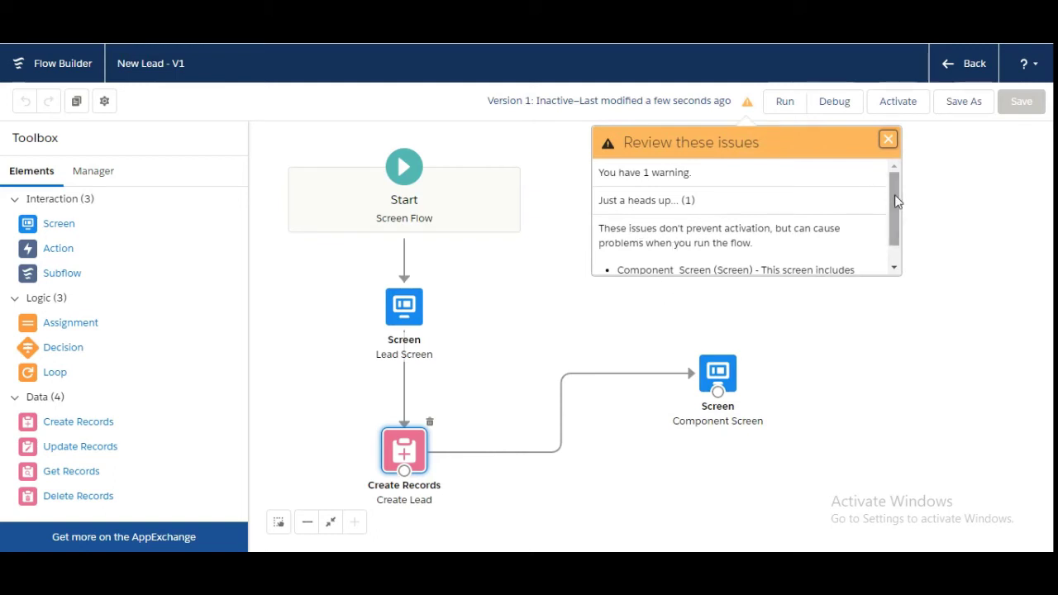
scroll(898, 196, down, 1)
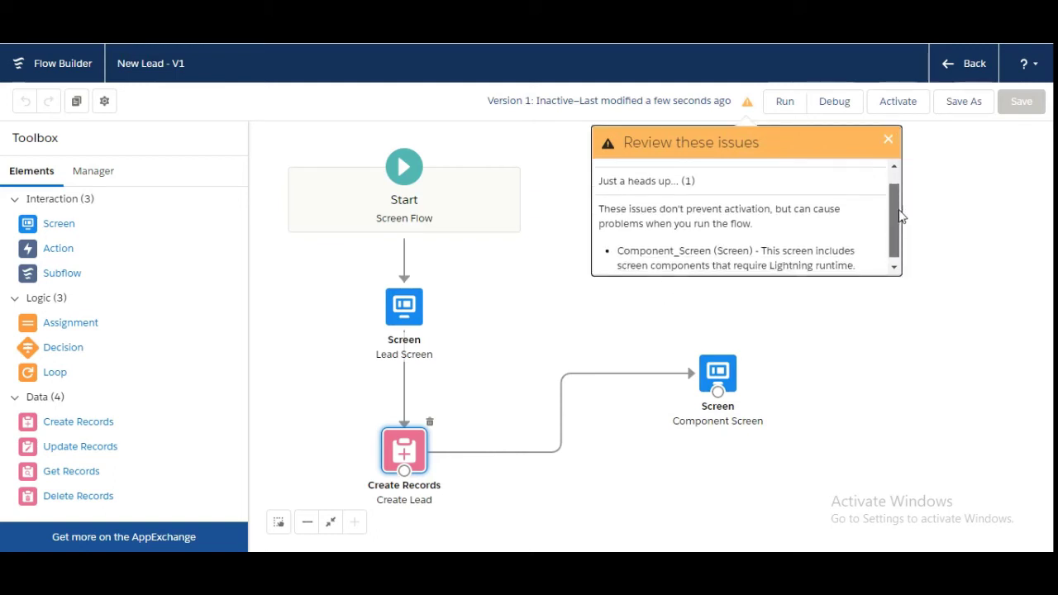
click(890, 142)
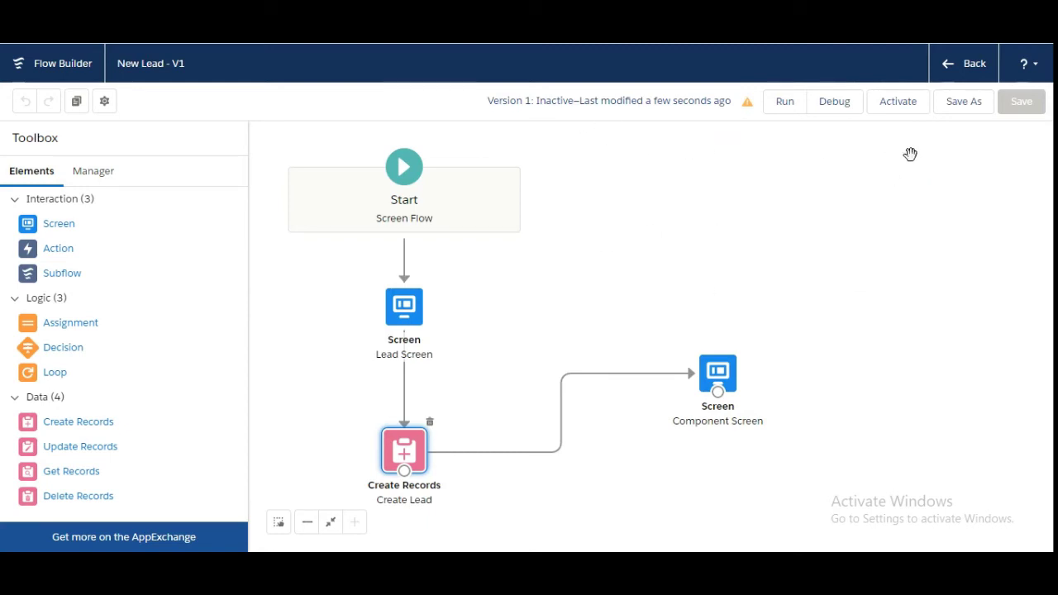
click(896, 110)
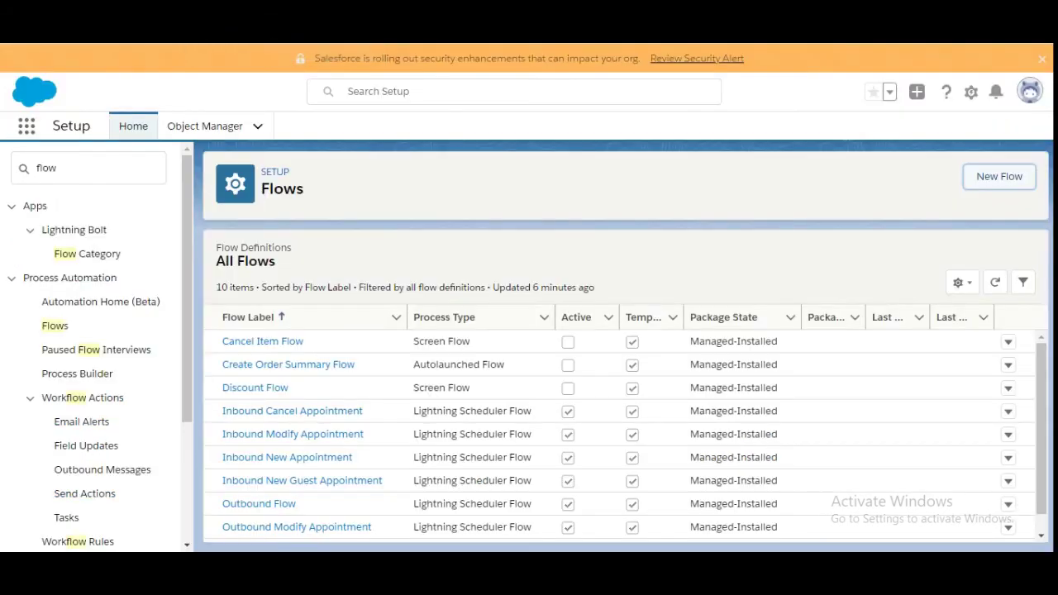
Filter Setup for 'lightning', open Lightning App Builder, and start a new Lightning page.
click(107, 170)
key(BackSpace)
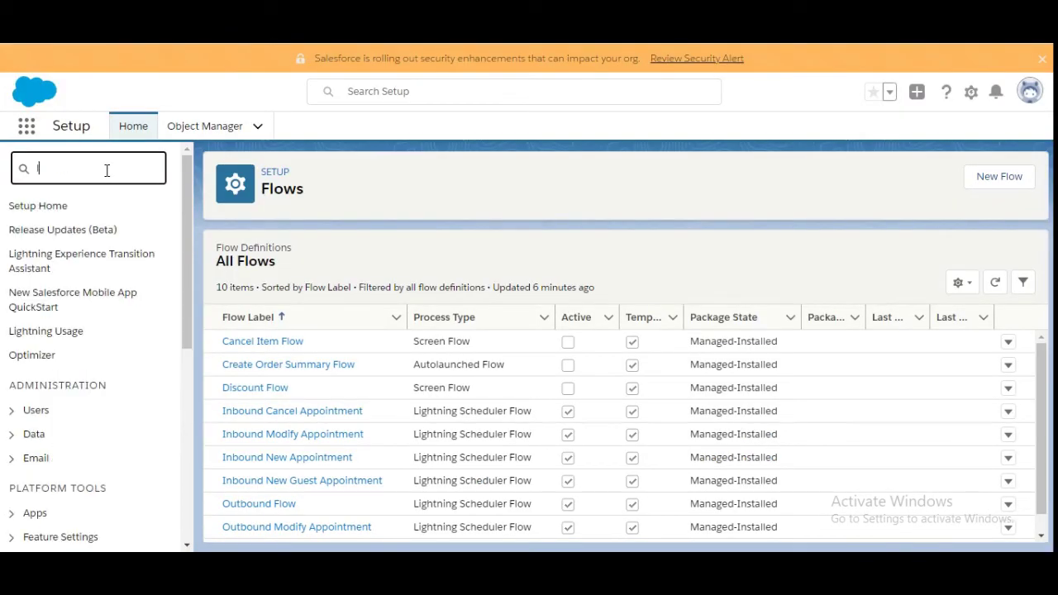
text(lightning)
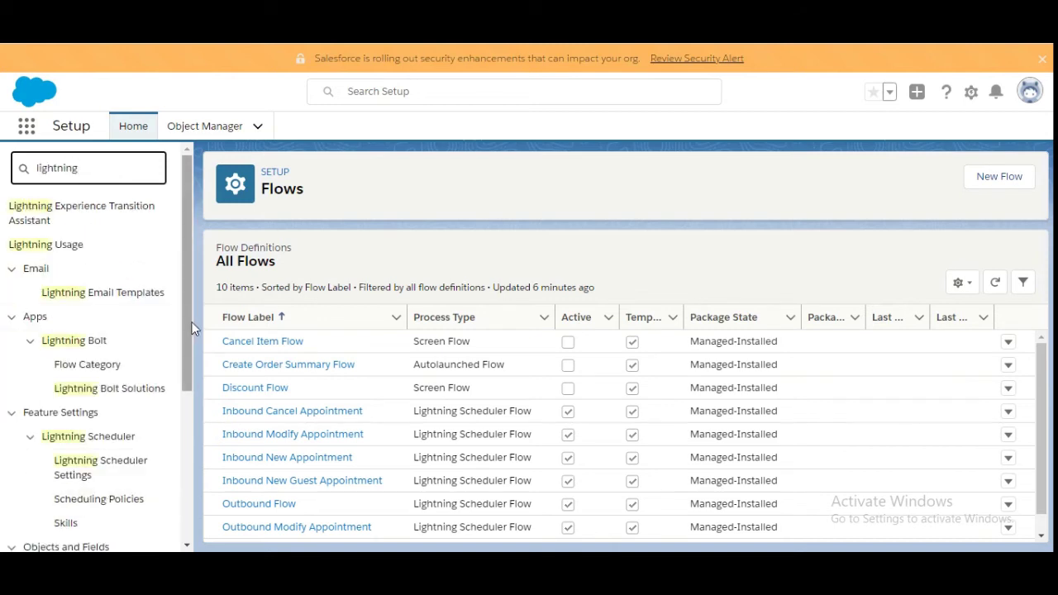
drag(190, 323, 190, 435)
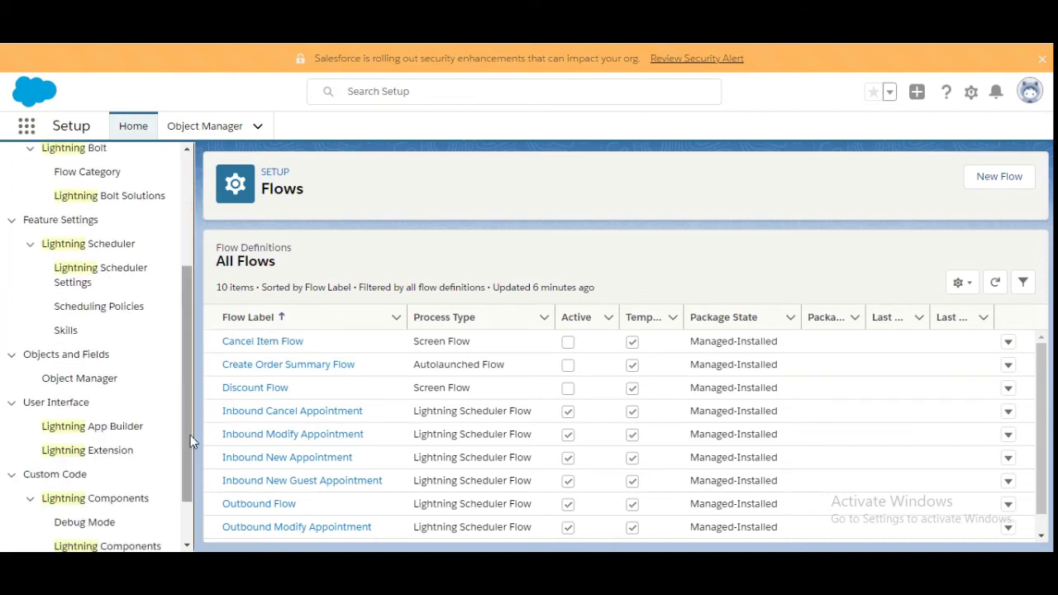
click(100, 426)
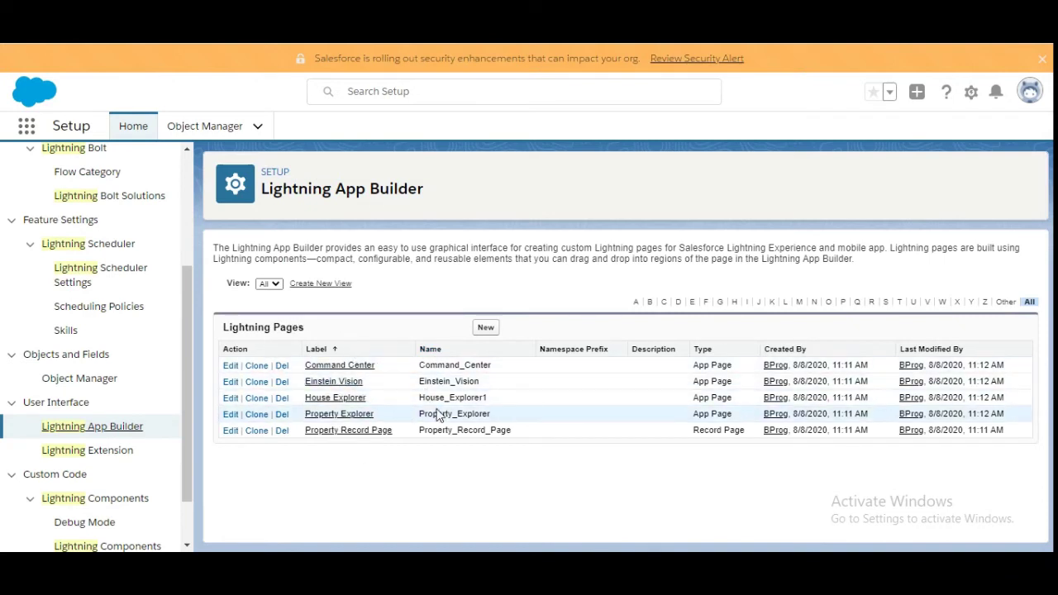
click(487, 329)
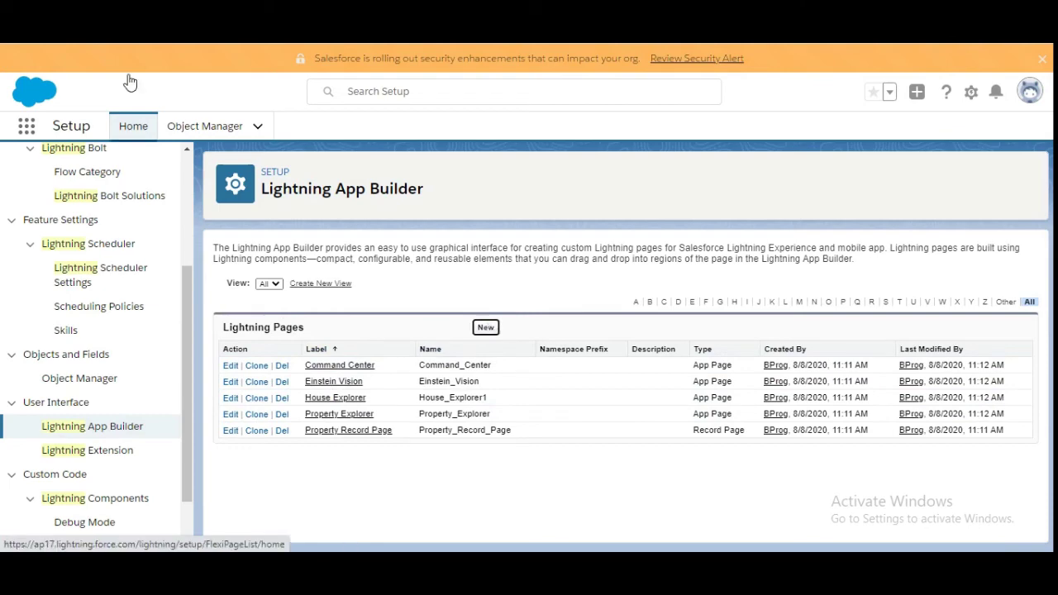
click(99, 33)
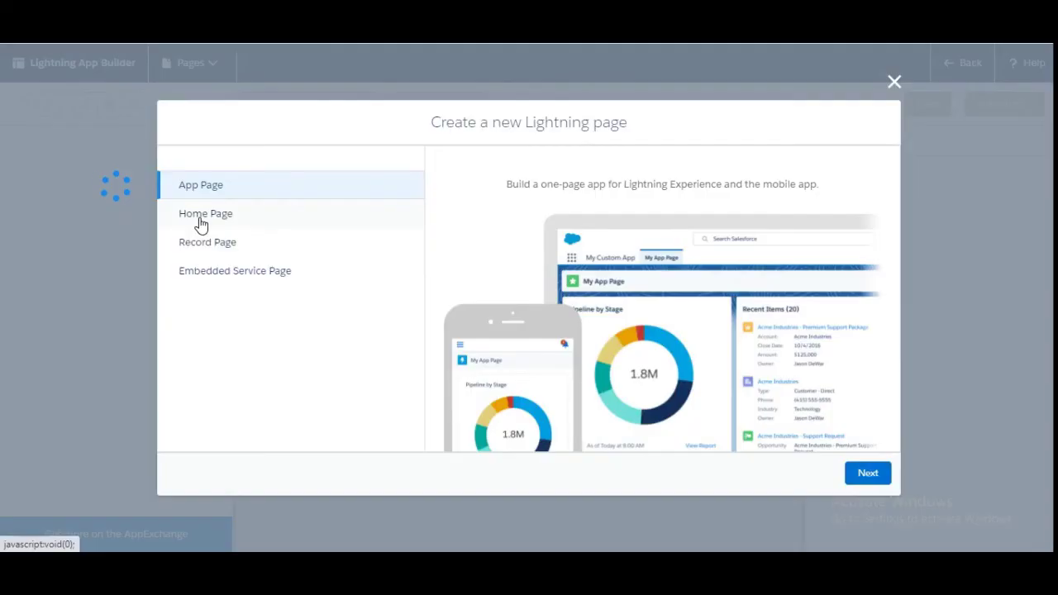
Choose Home Page as the page type and label it 'Process Automation Home'.
click(201, 221)
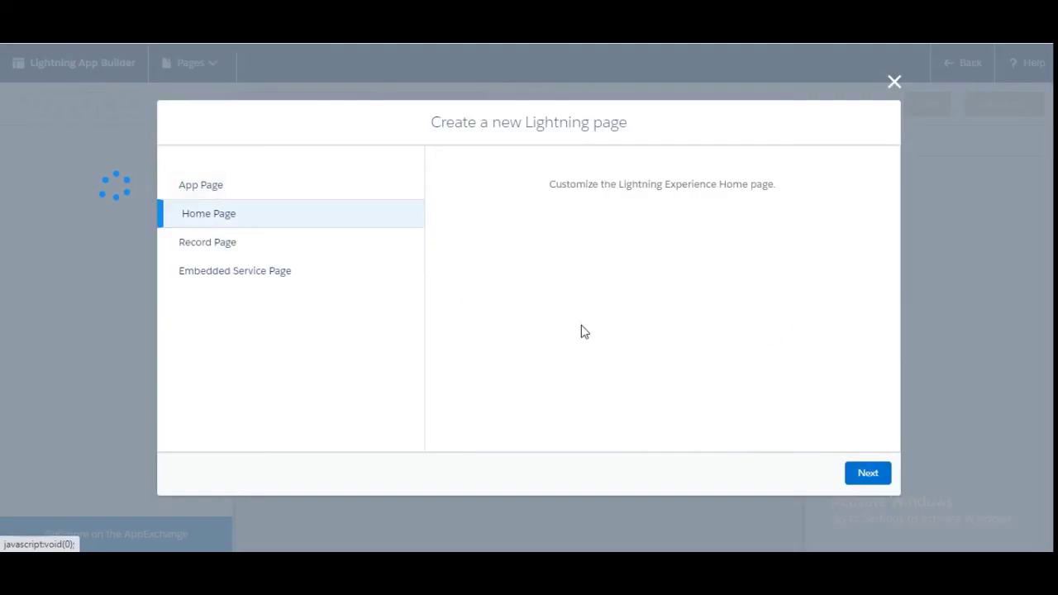
click(869, 475)
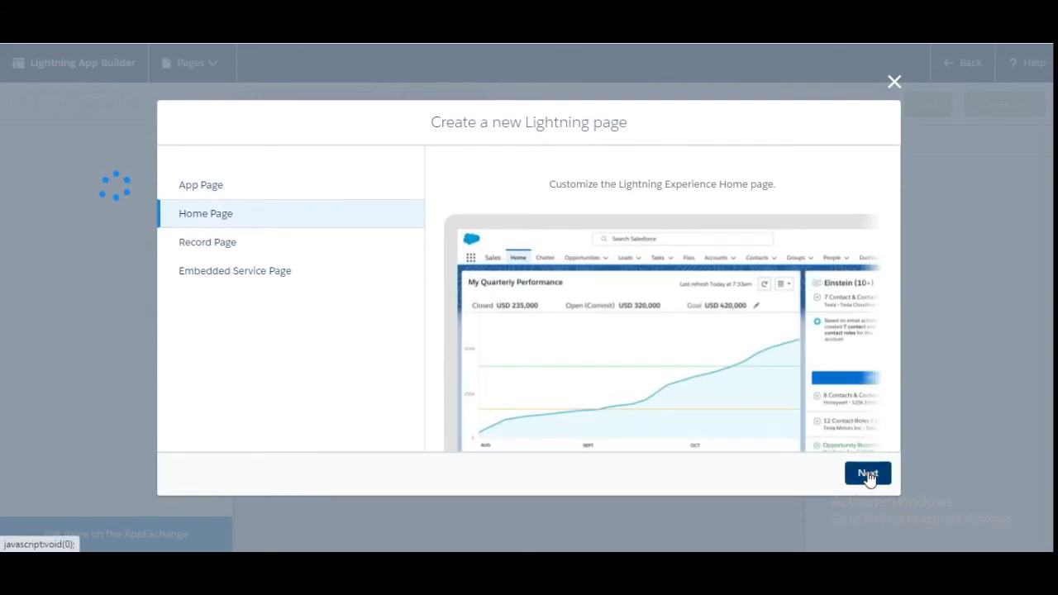
key(alt+Tab)
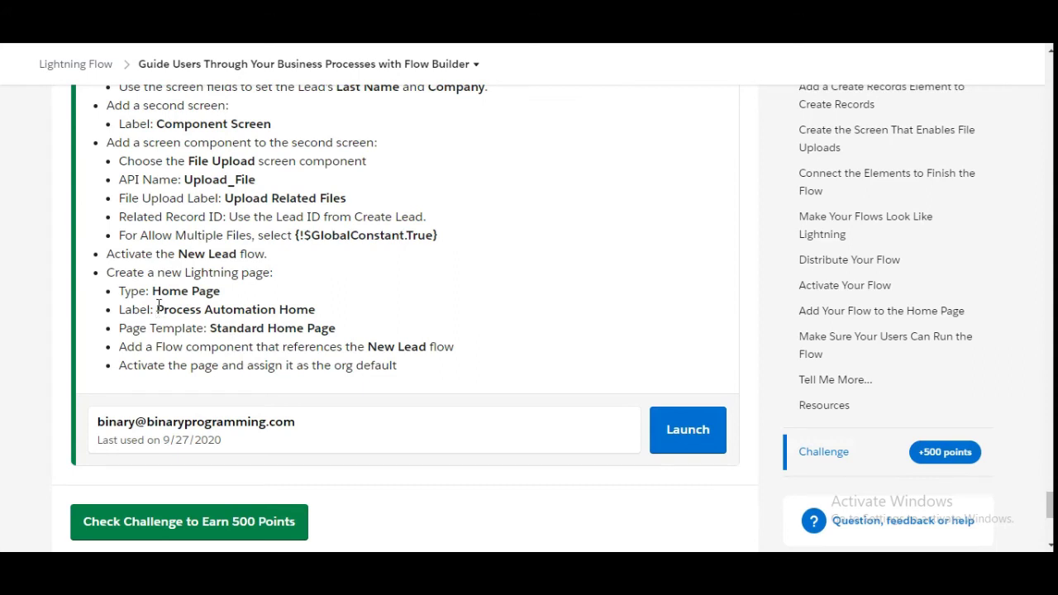
drag(157, 309, 320, 318)
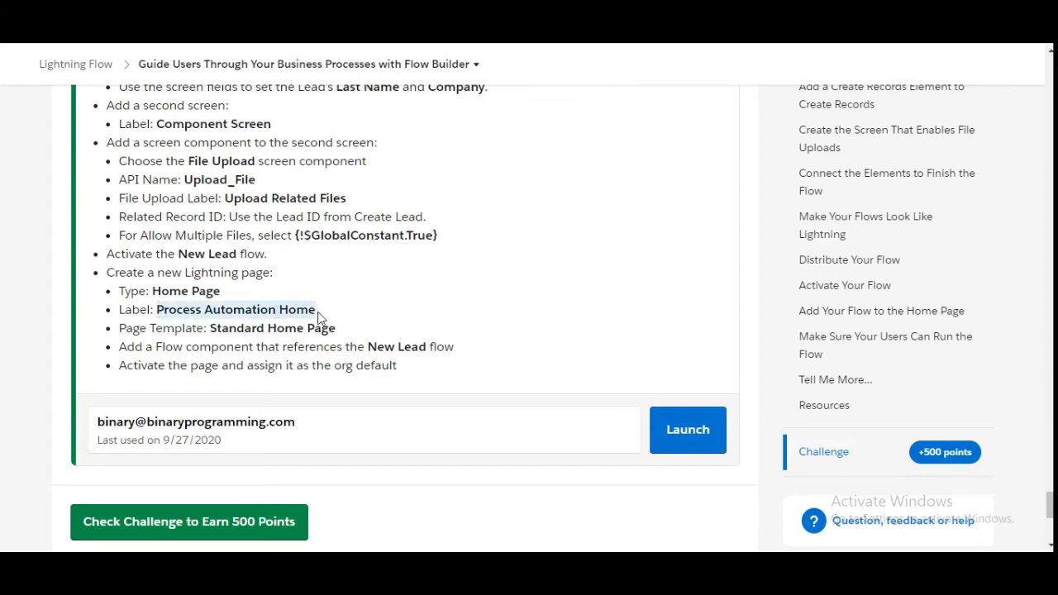
key(ctrl+c)
key(alt+Tab)
key(ctrl+v)
click(868, 473)
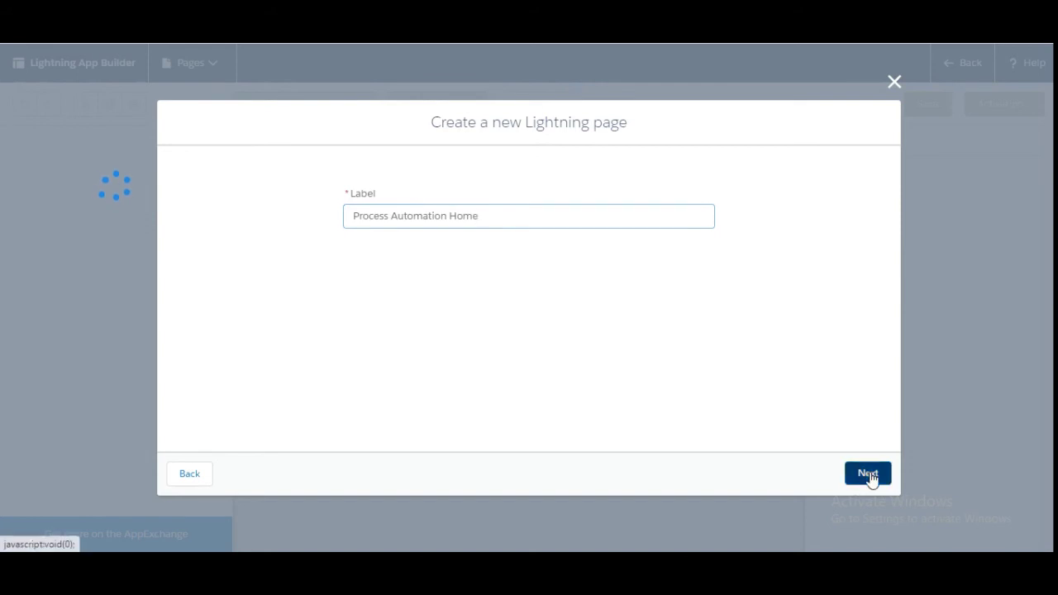
Apply the Standard Home Page template, finish, and select the flow name New Lead in the instructions.
key(alt+Tab)
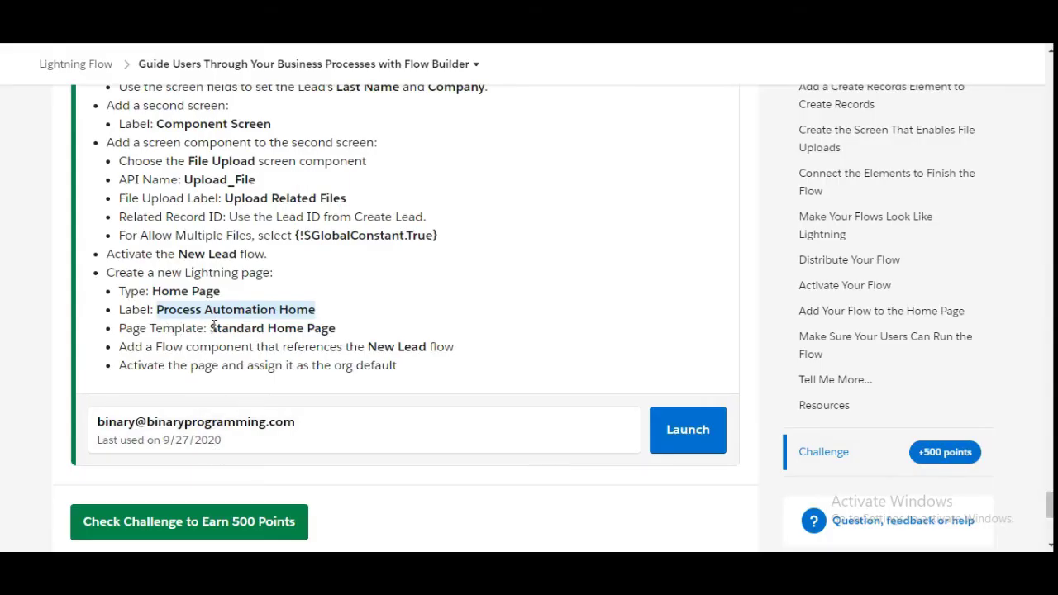
key(alt+Tab)
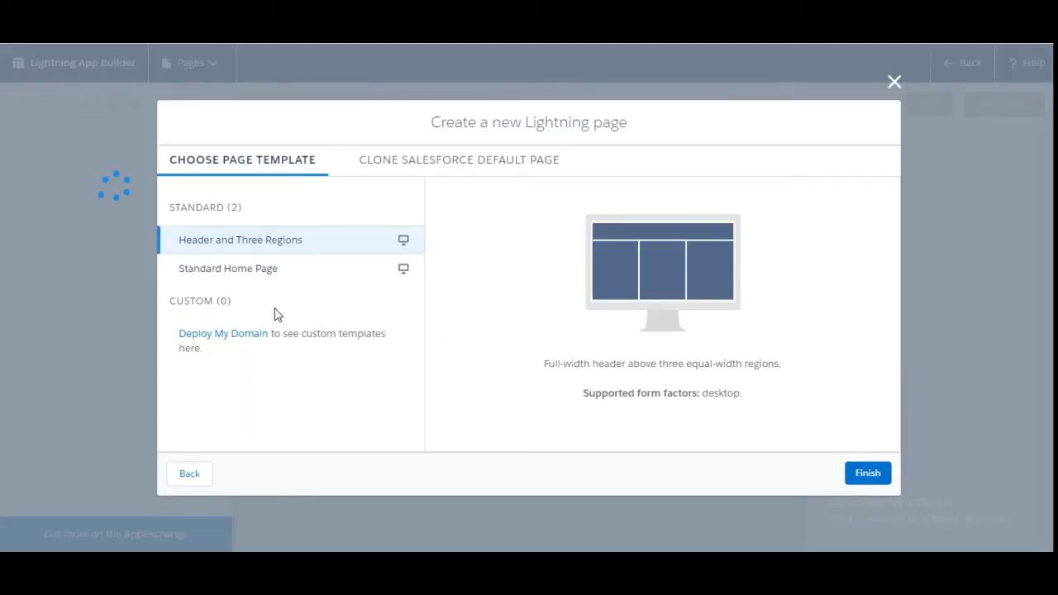
click(253, 270)
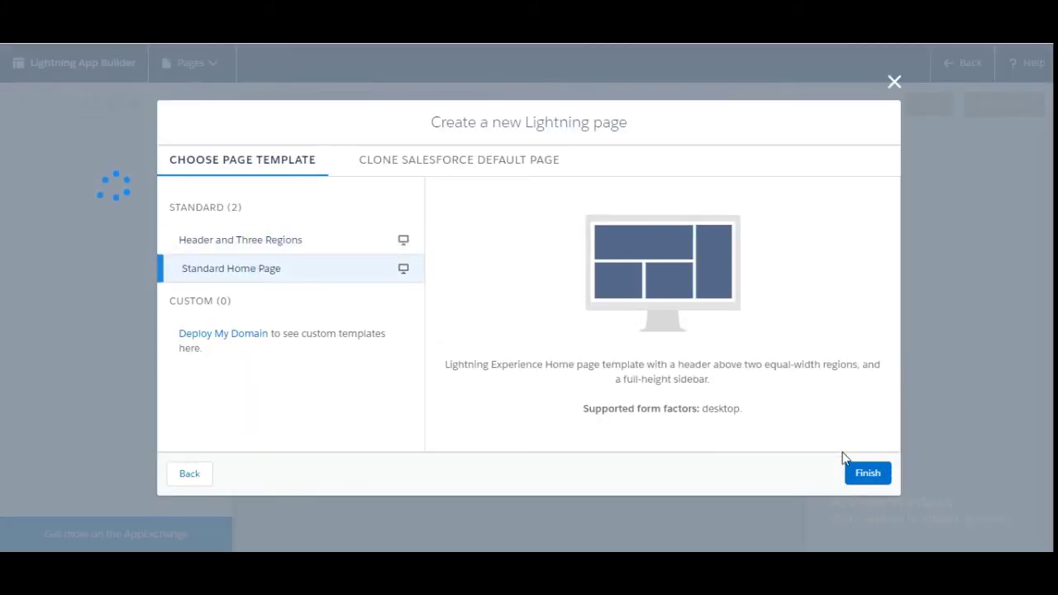
click(850, 473)
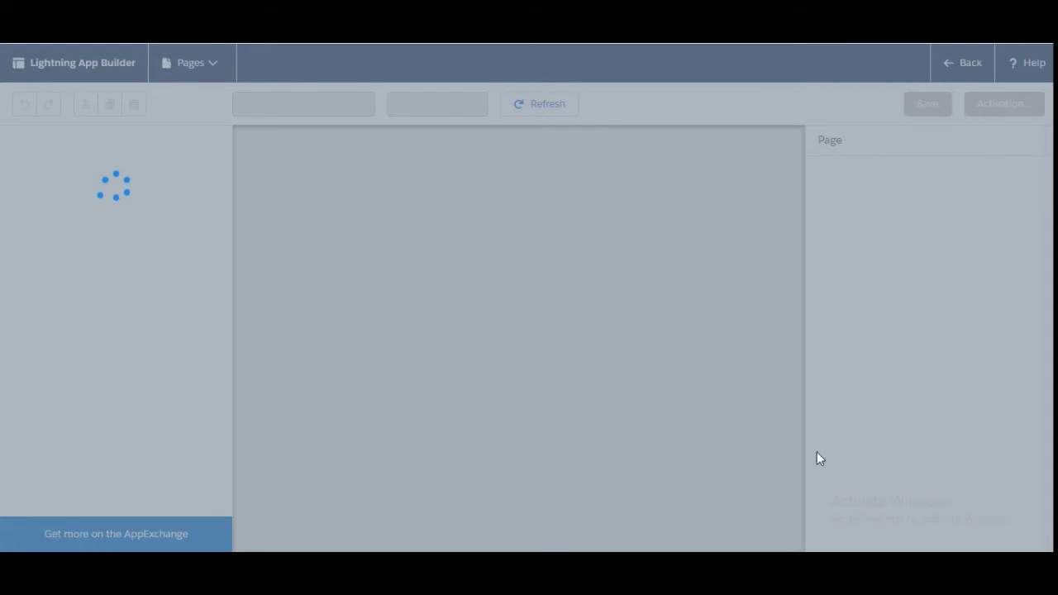
key(alt+Tab)
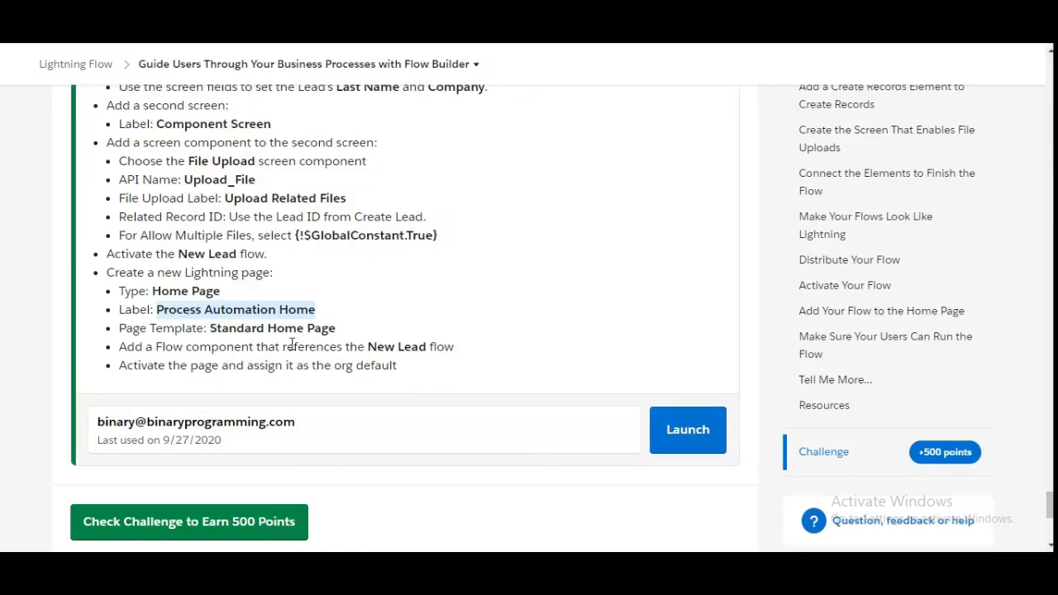
drag(368, 348, 429, 347)
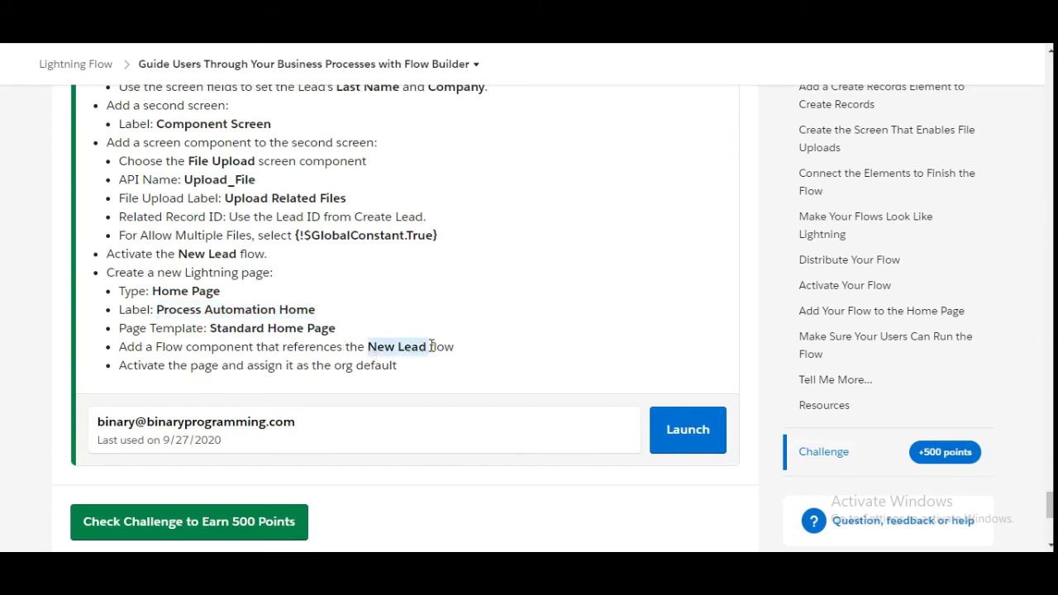
key(alt+Tab)
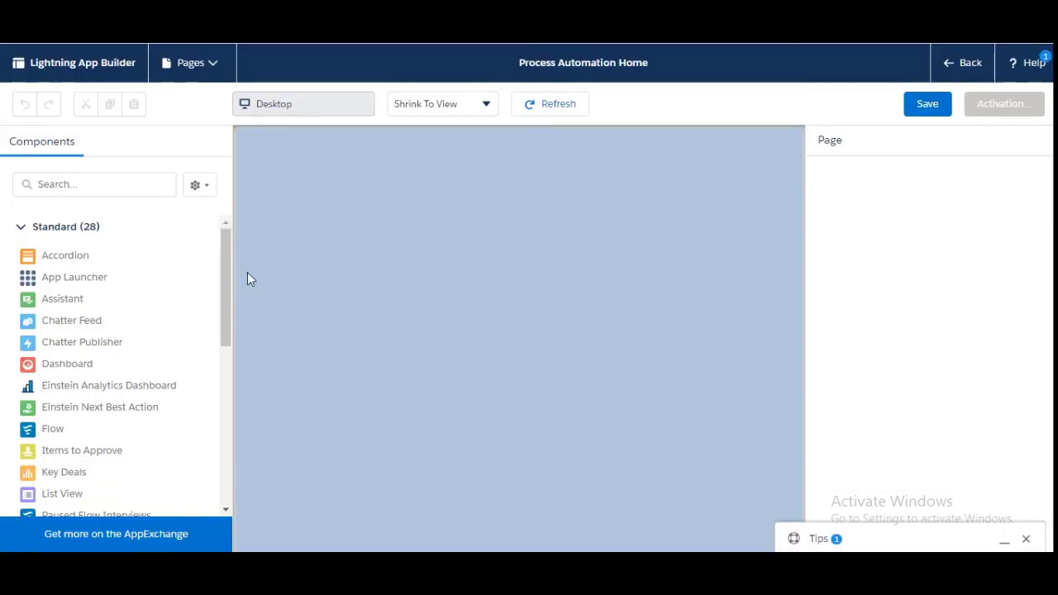
Place a Flow component in the page's top region and set its flow to New Lead.
click(81, 186)
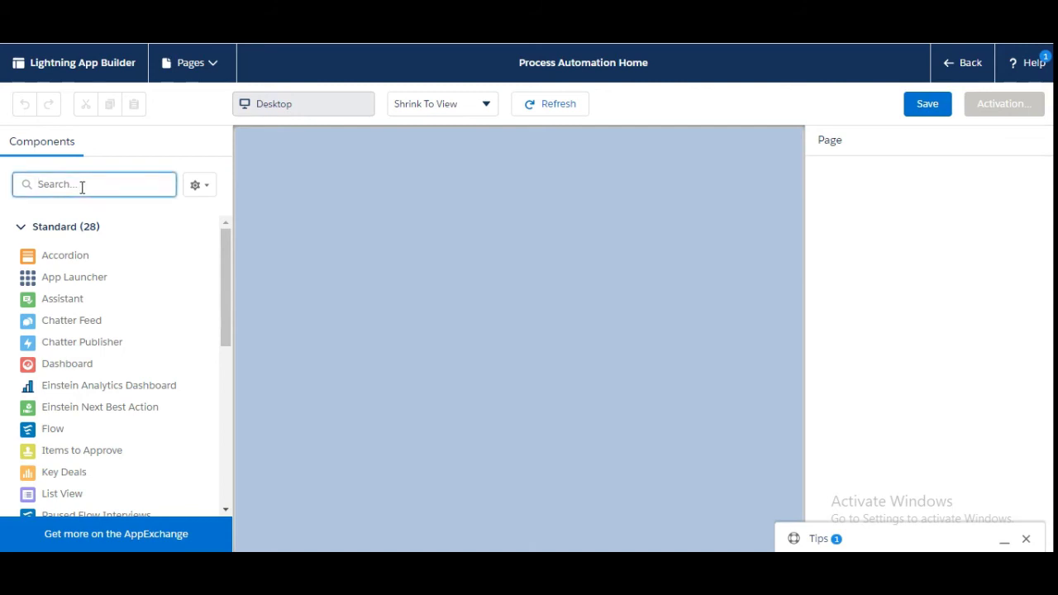
drag(52, 429, 349, 148)
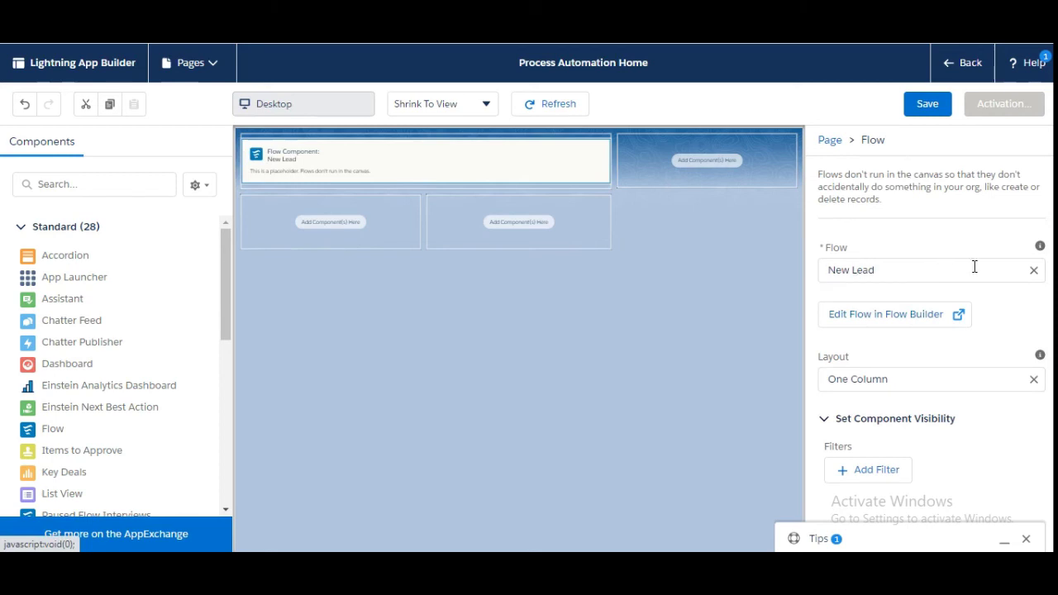
click(1035, 271)
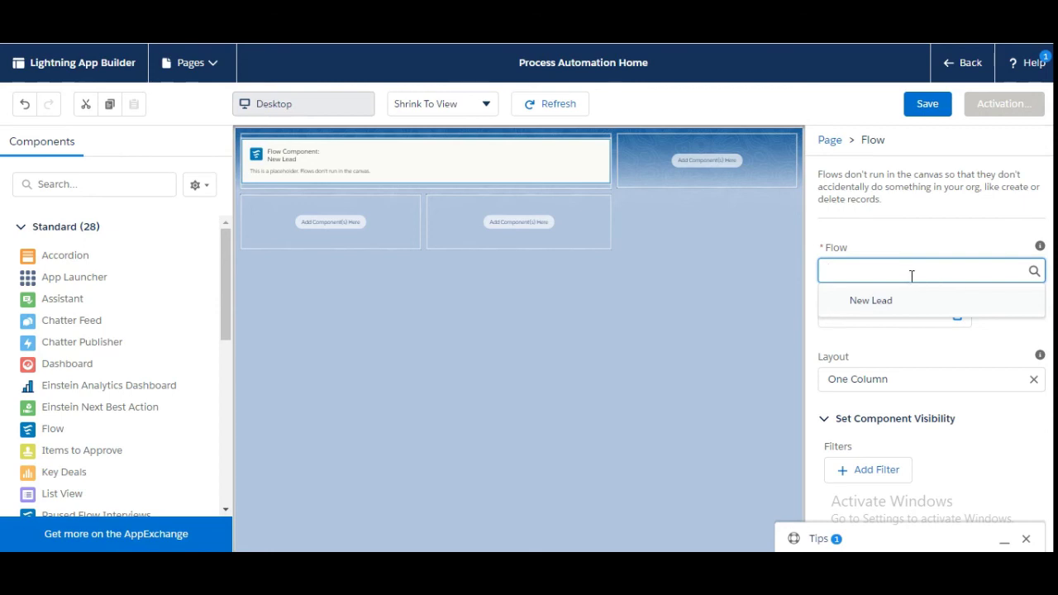
text(new)
click(874, 303)
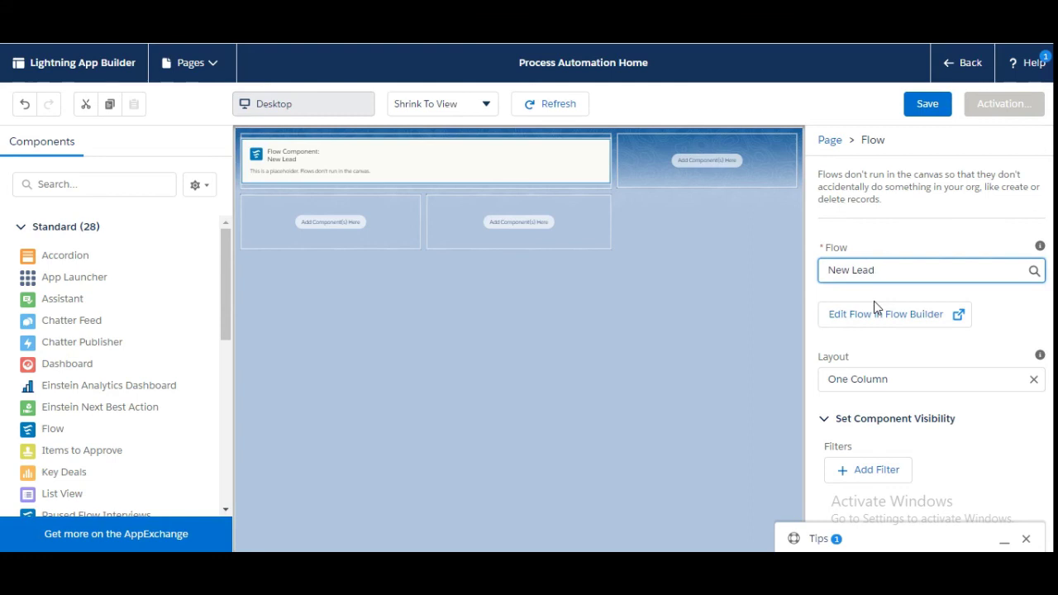